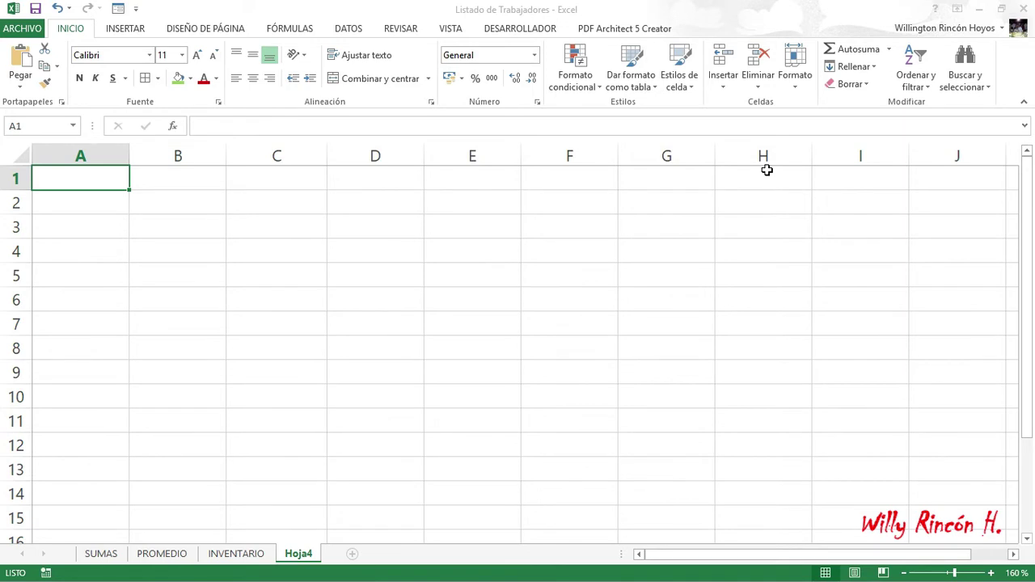
Step: Start a SUMAPRODUCTO formula in C2, then abandon it and leave C2 empty
click(298, 210)
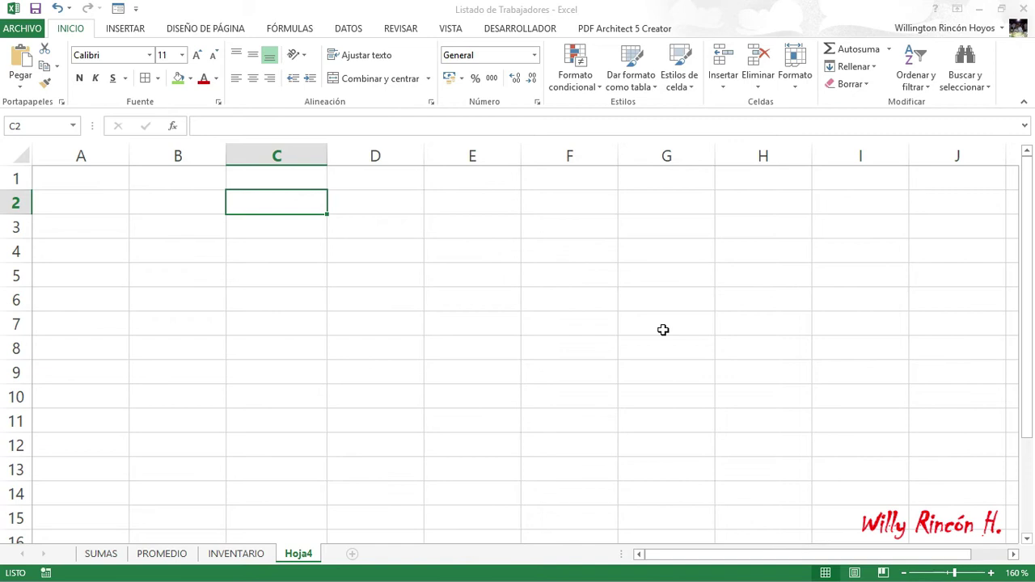
text(=)
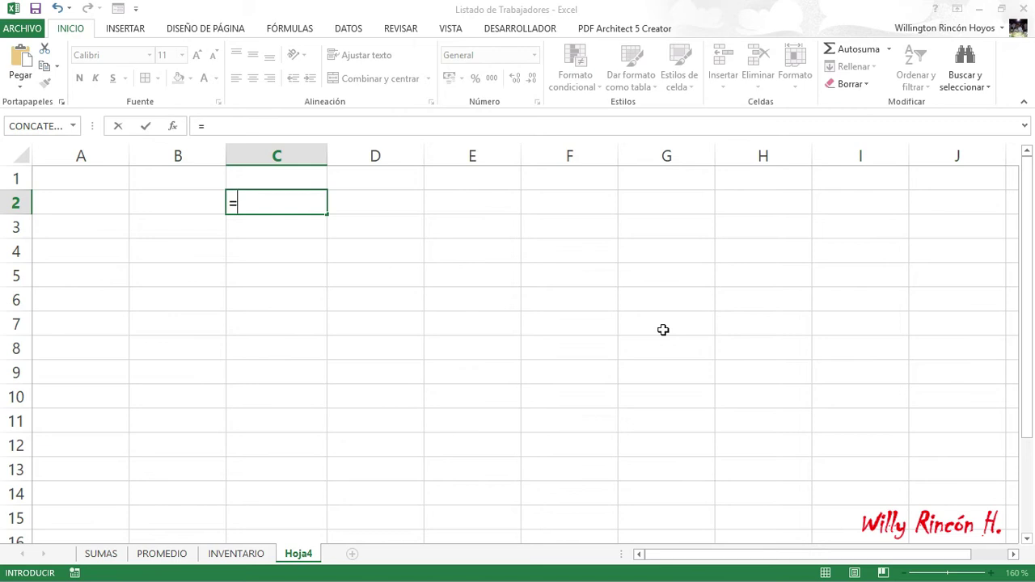
text(suma)
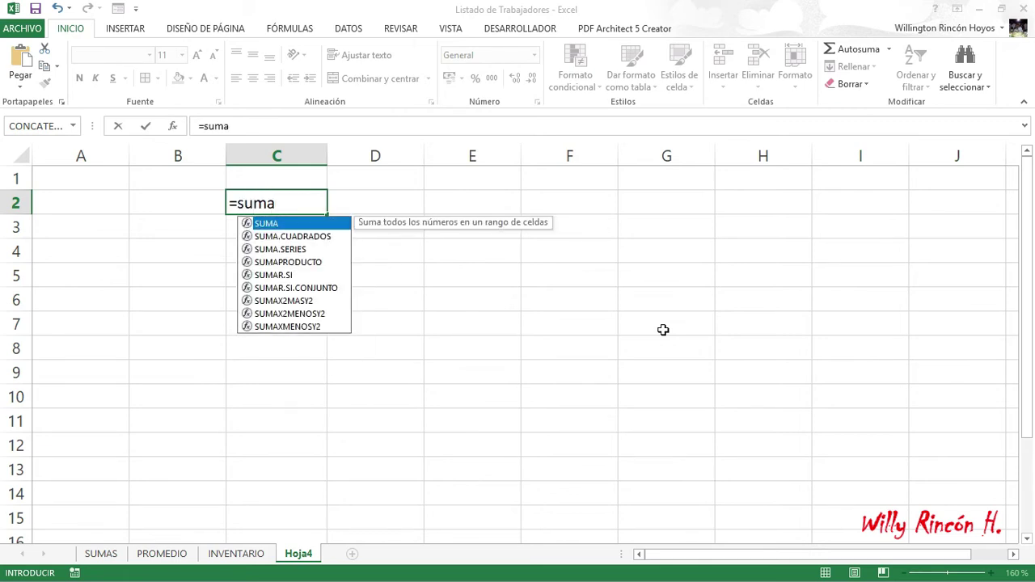
key(Down)
key(Down)
key(Down)
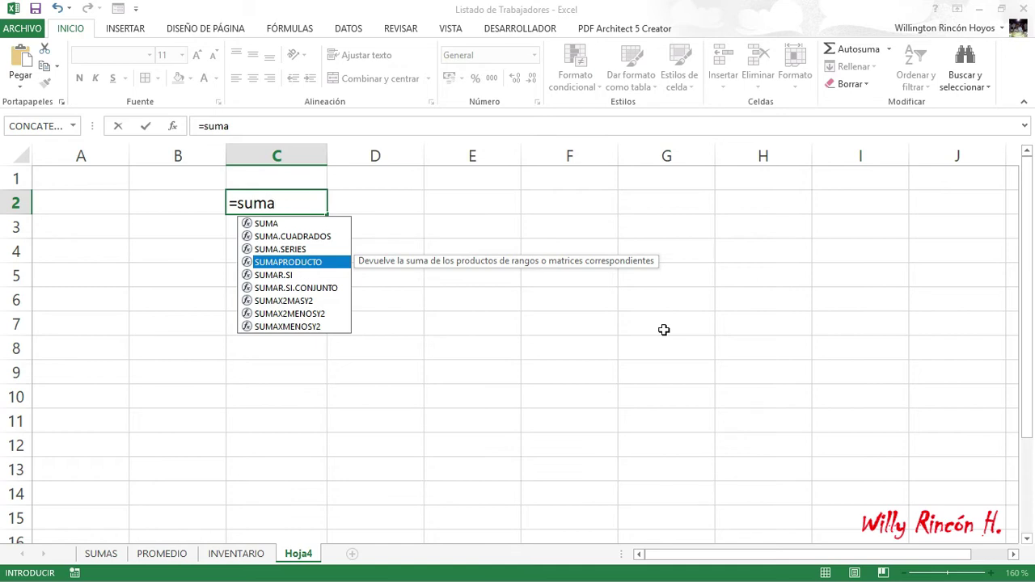
key(Tab)
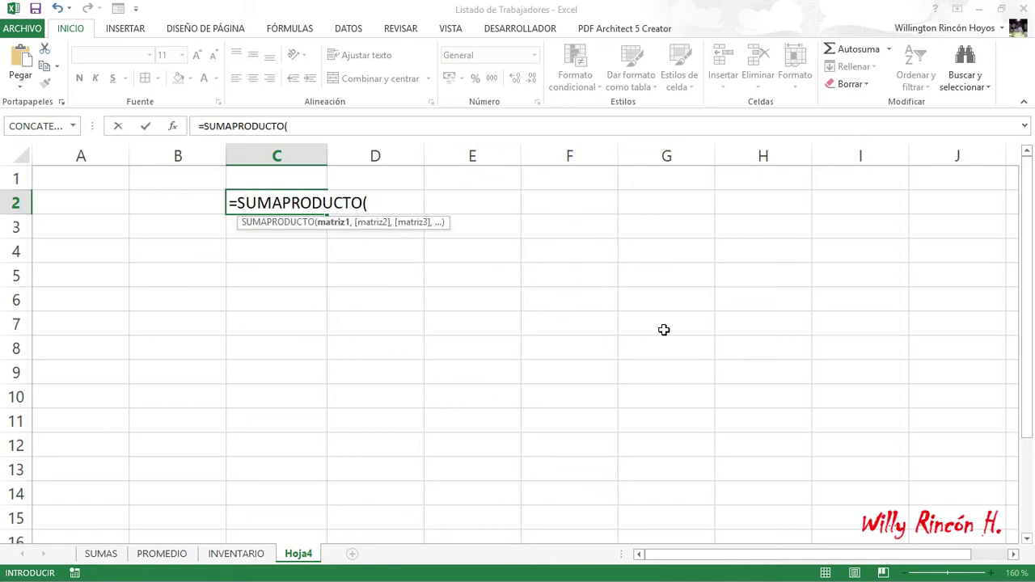
key(BackSpace)
key(BackSpace)
key(BackSpace)
key(BackSpace)
key(Escape)
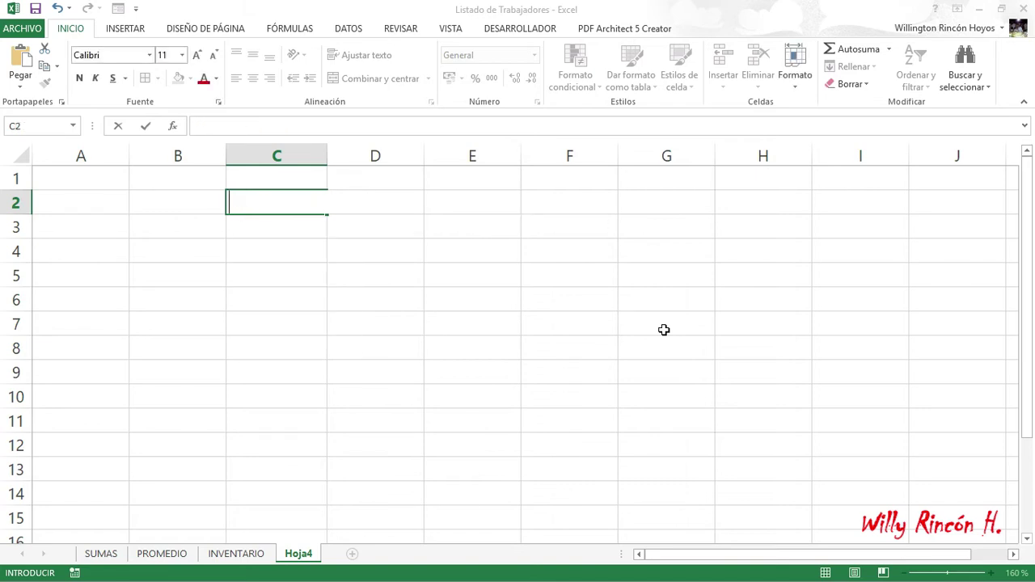
Step: Enter the heading matriz in C2 and the values 10, 20, 30 in C3:C5
key(Down)
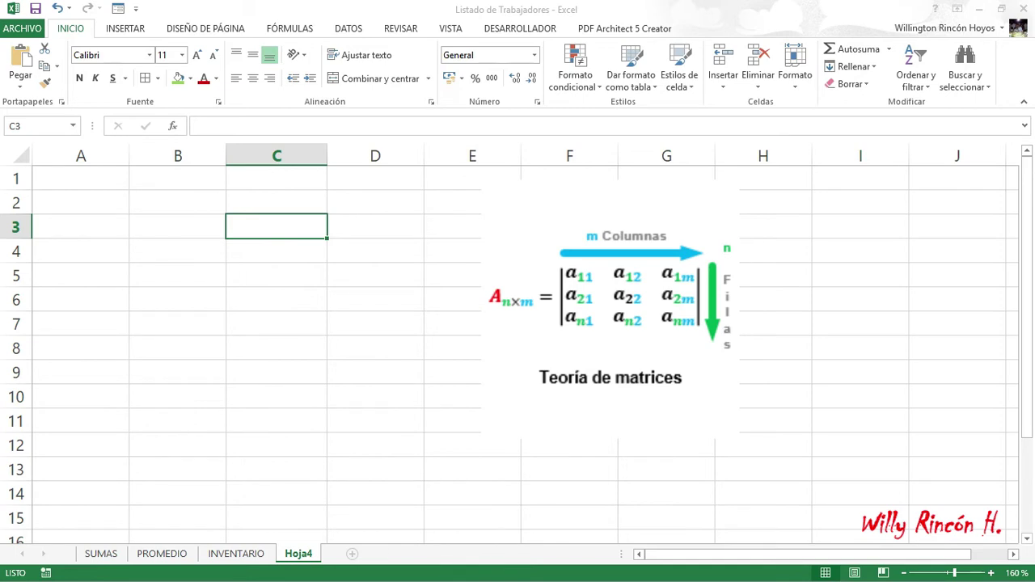
key(Up)
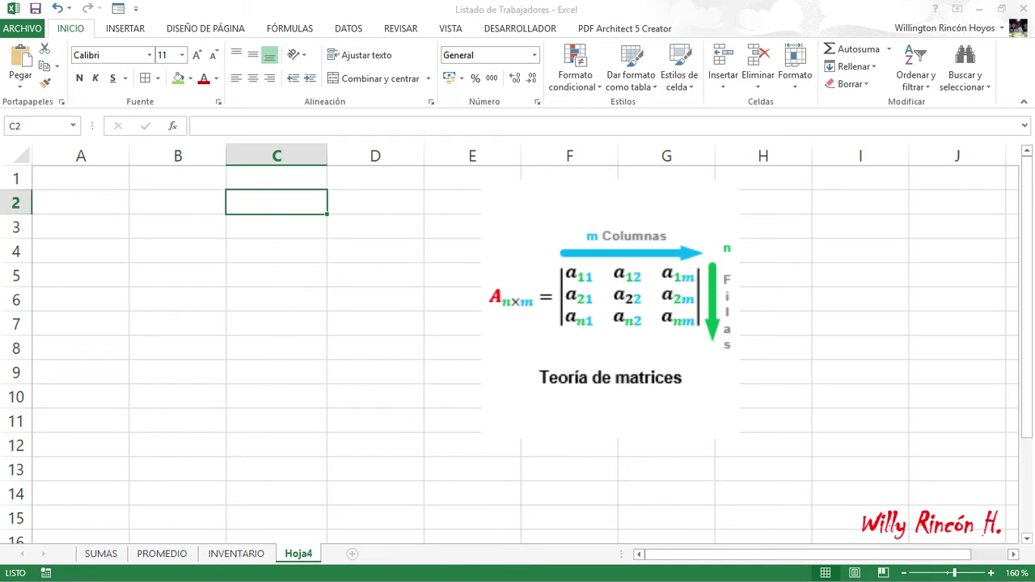
text(matriz)
key(Return)
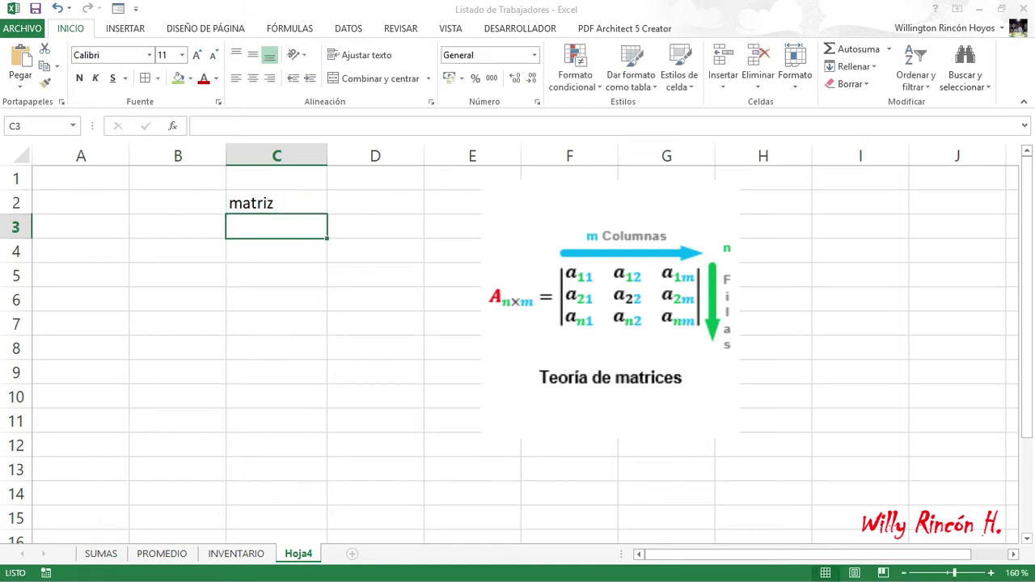
text(10)
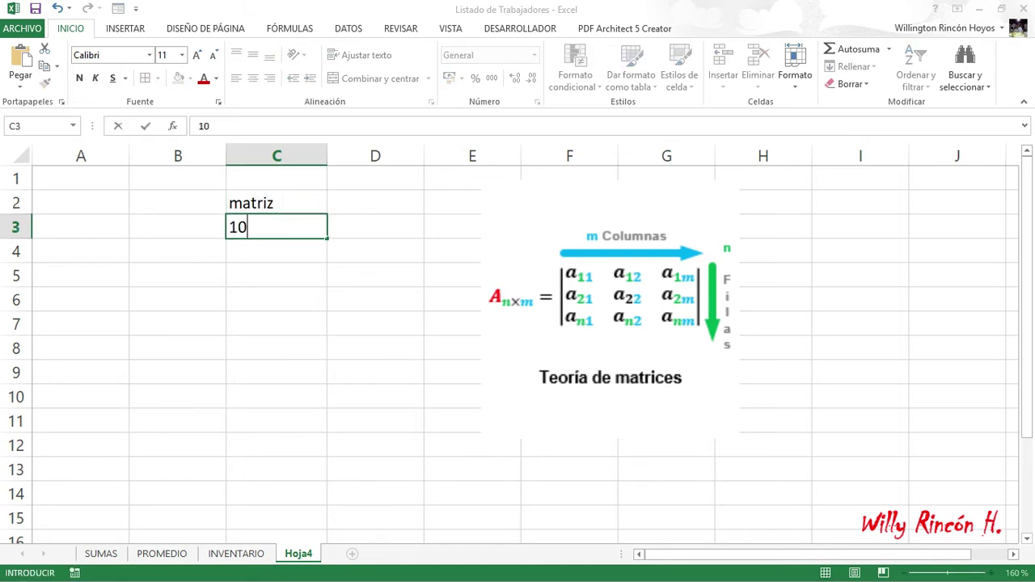
key(Return)
text(20)
key(Return)
text(30)
key(Return)
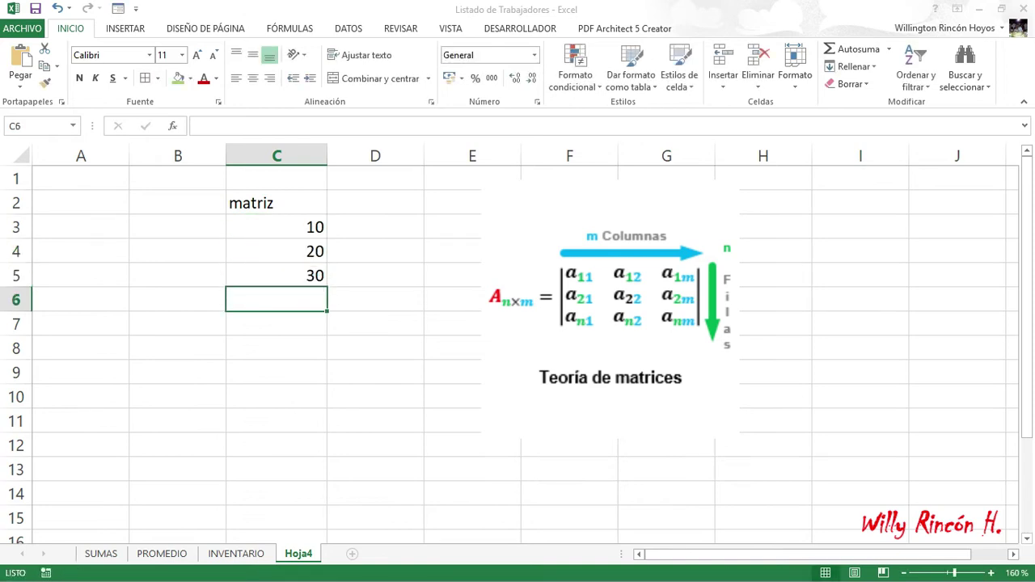
Step: Enter 40, 10, 5 in D3:D5 as the matrix's second column
key(Up)
key(Up)
key(Up)
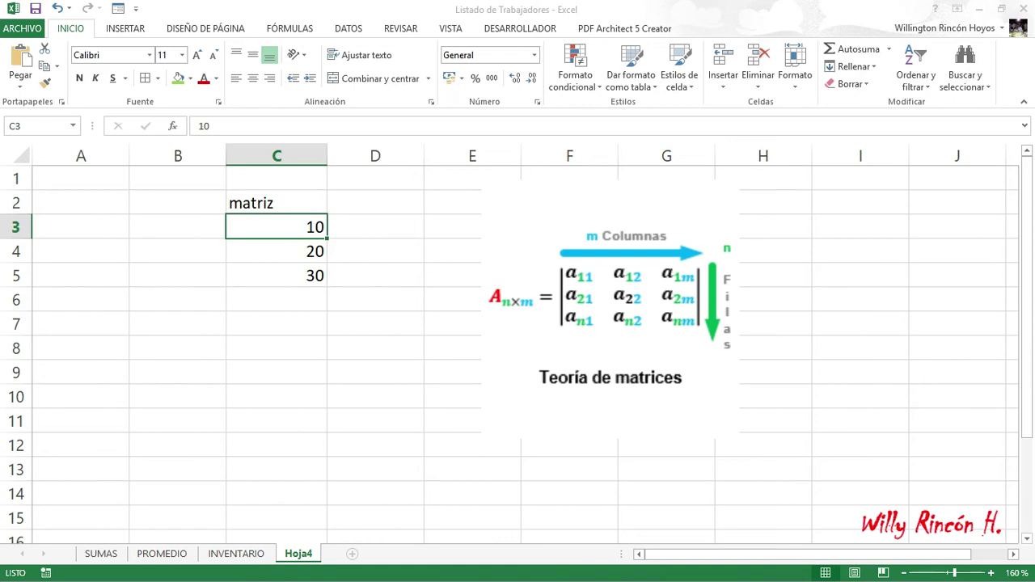
key(Down)
key(Down)
key(Up)
key(Up)
key(Right)
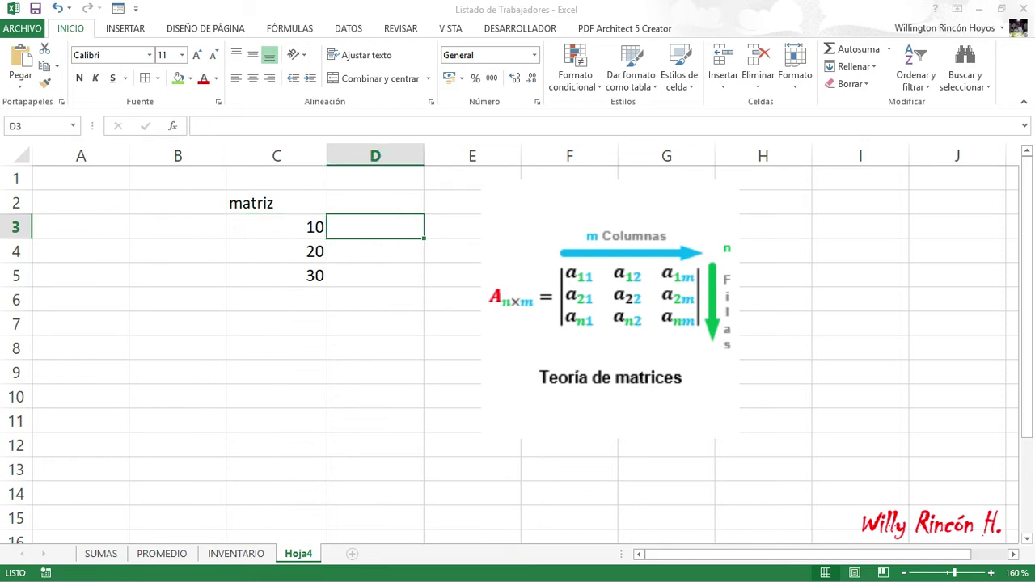
text(40)
key(Return)
text(10)
key(Return)
text(5)
key(Up)
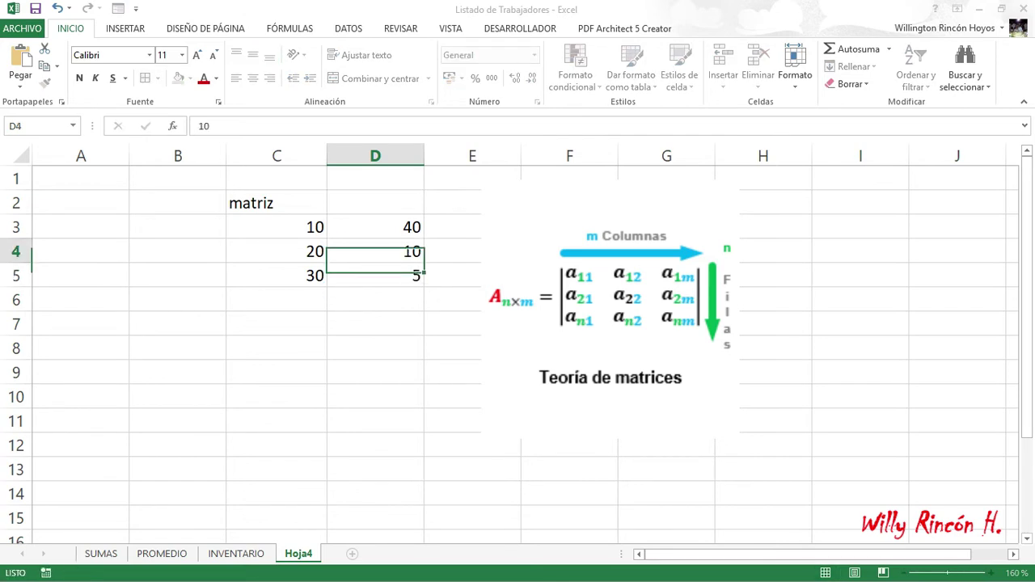
key(Up)
key(Left)
key(shift+Right)
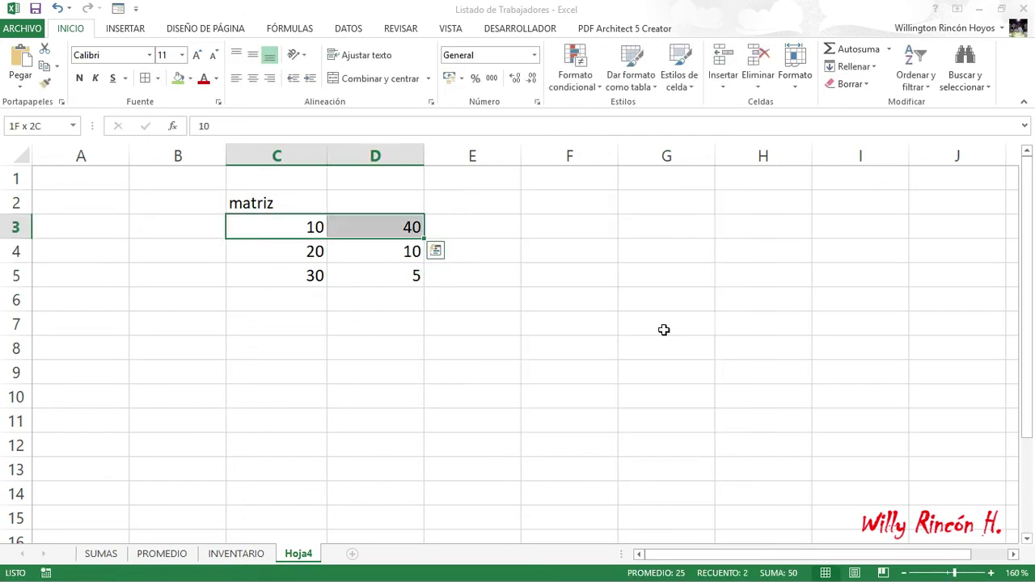
key(shift+Down)
key(shift+Down)
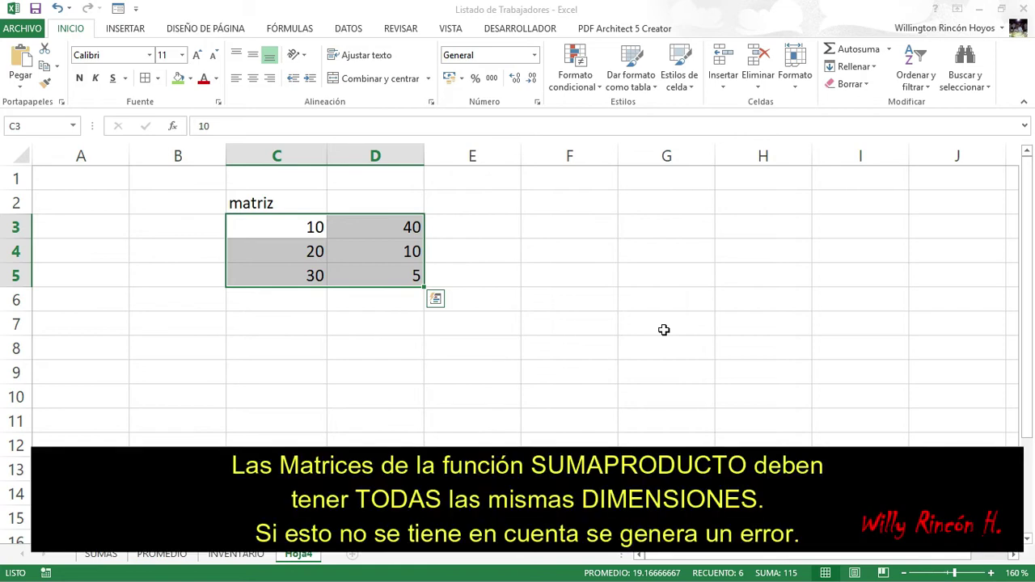
key(Right)
key(Right)
key(Right)
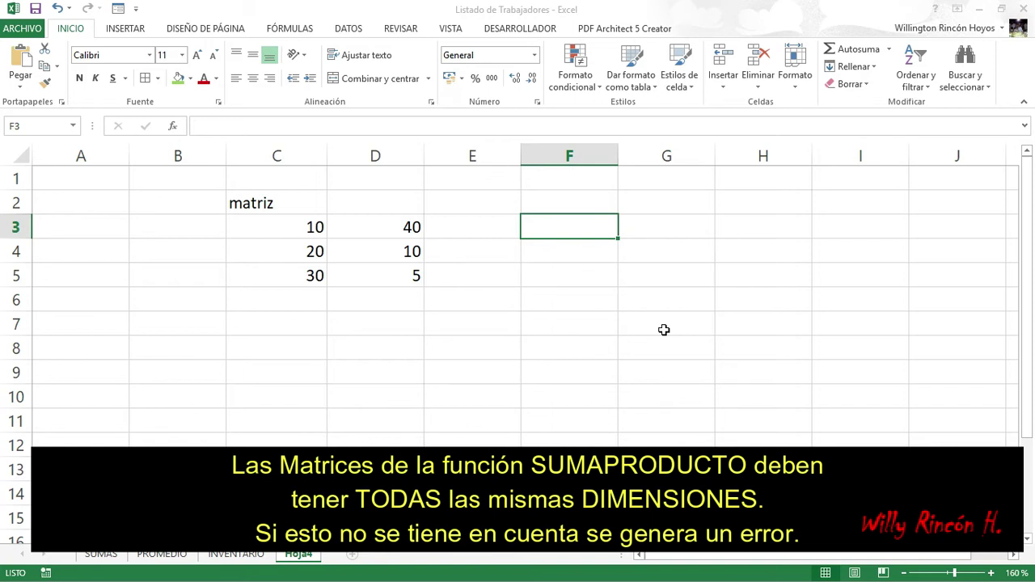
key(Up)
text(matriz 2)
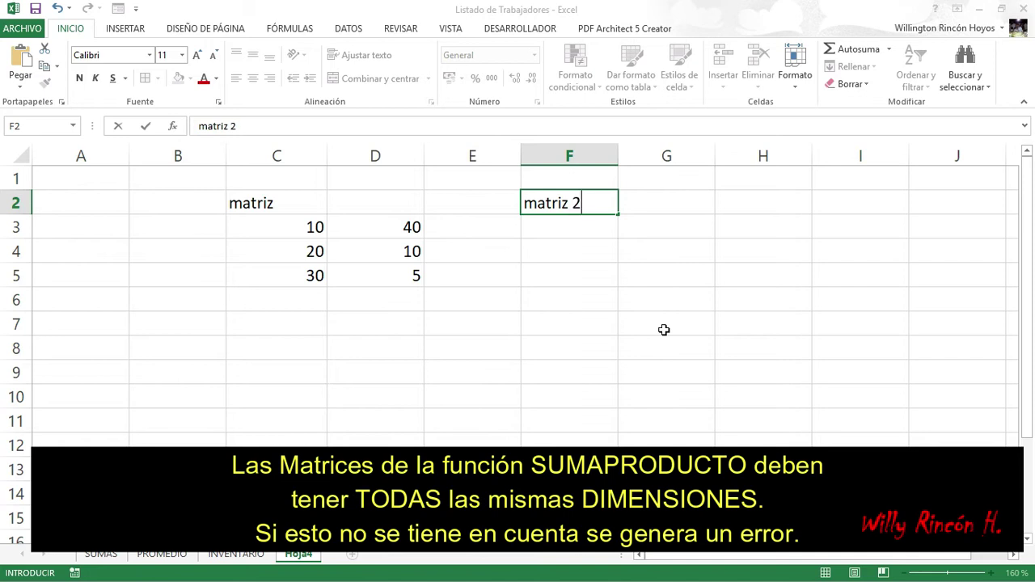
key(Return)
key(Up)
key(Left)
key(Left)
key(Left)
key(F2)
text(1)
key(Return)
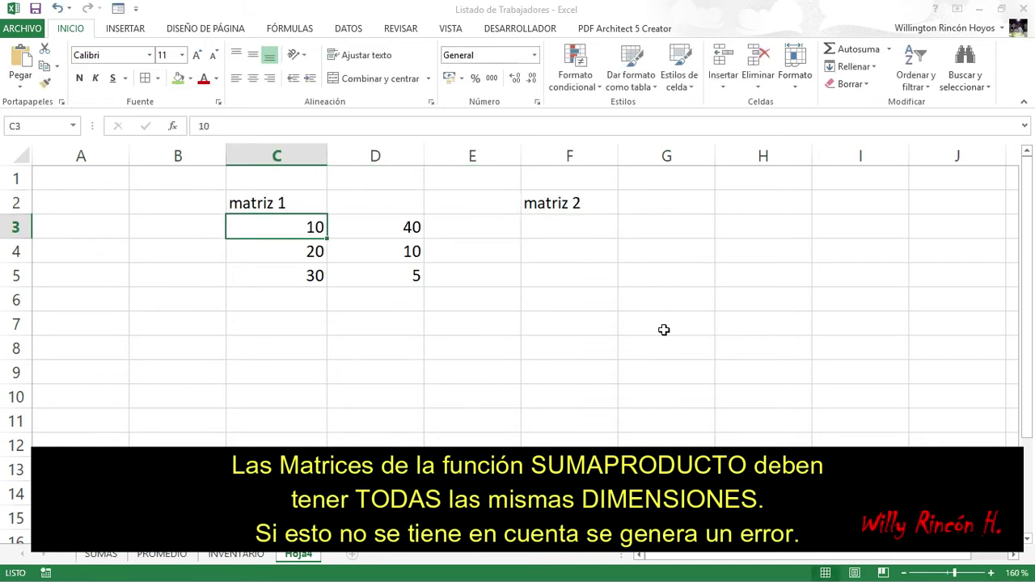
key(Up)
key(Up)
key(Down)
key(Down)
key(Right)
key(Right)
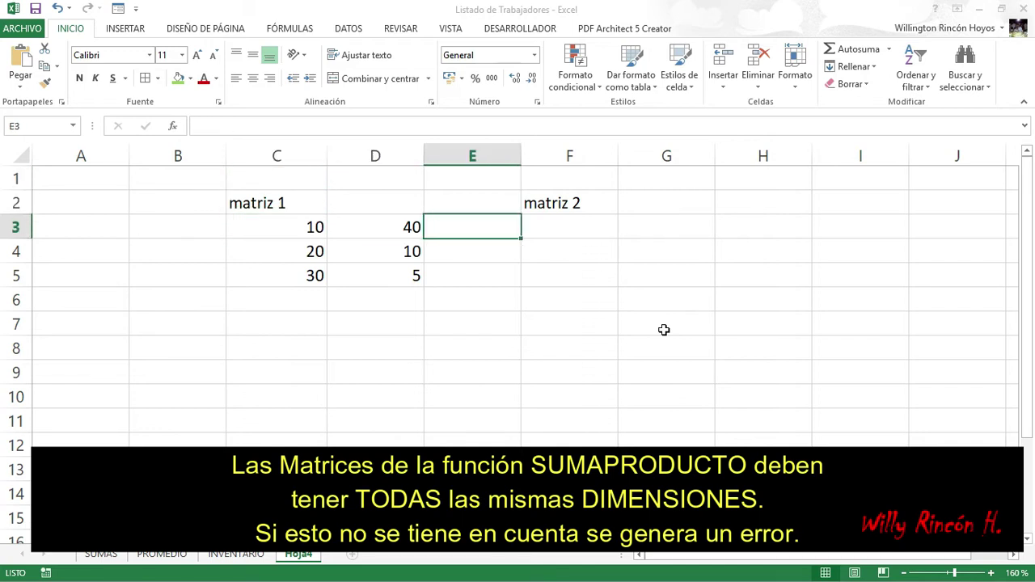
key(Right)
text(50)
key(Right)
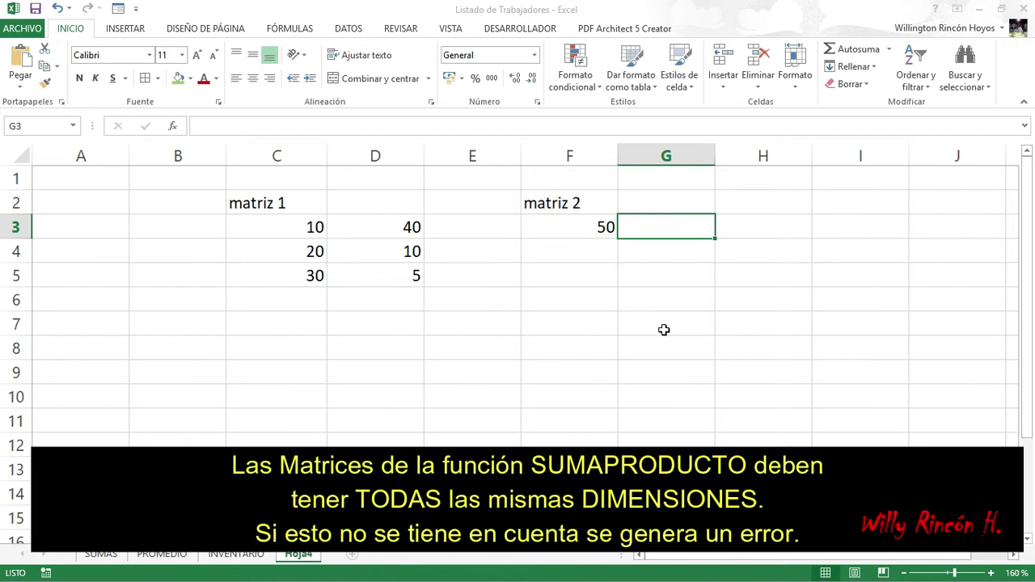
text(20)
key(Return)
key(Left)
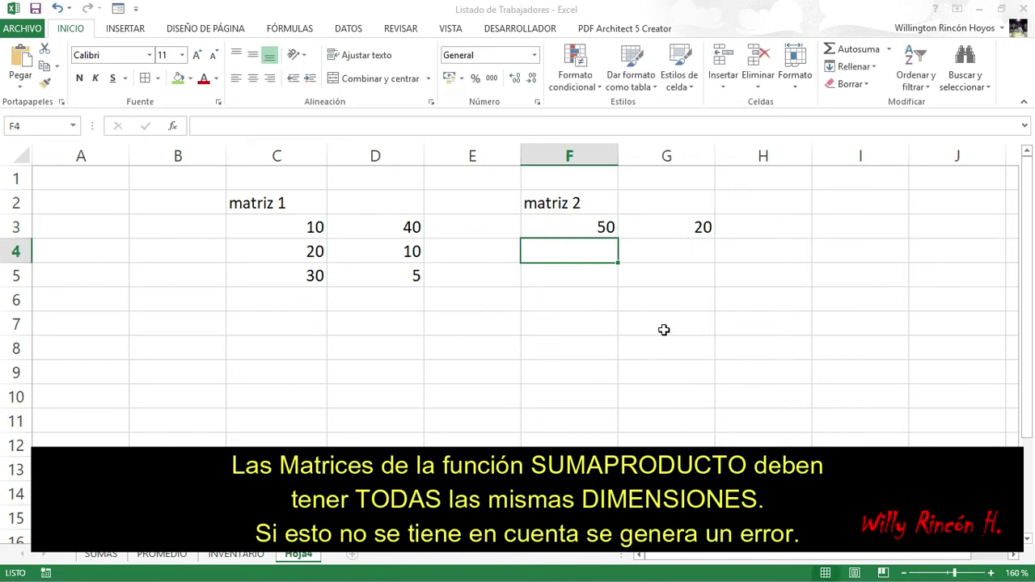
text(50)
key(Return)
key(Right)
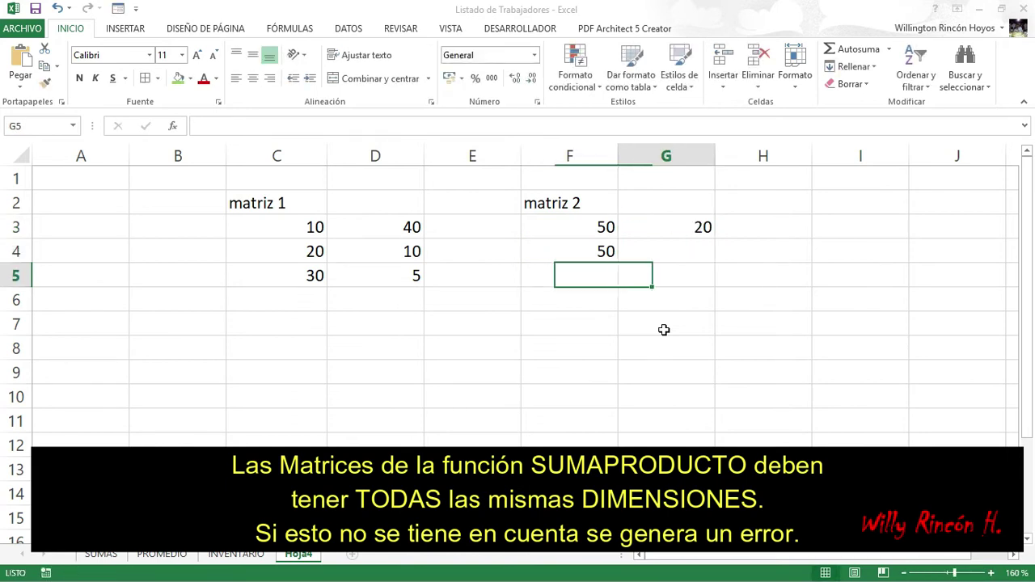
key(Up)
text(52)
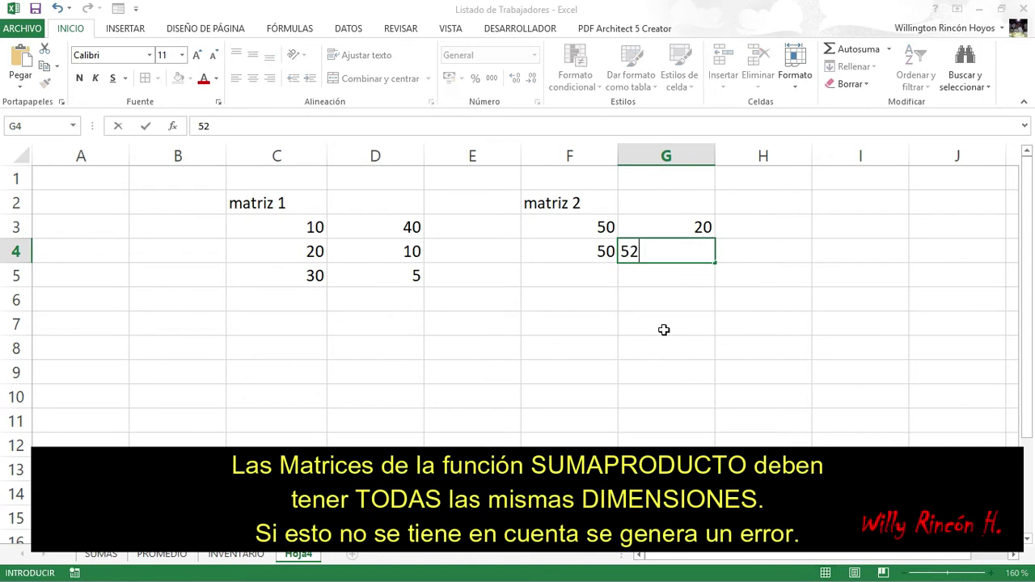
key(ctrl+Return)
key(Down)
key(Left)
text(10)
key(Return)
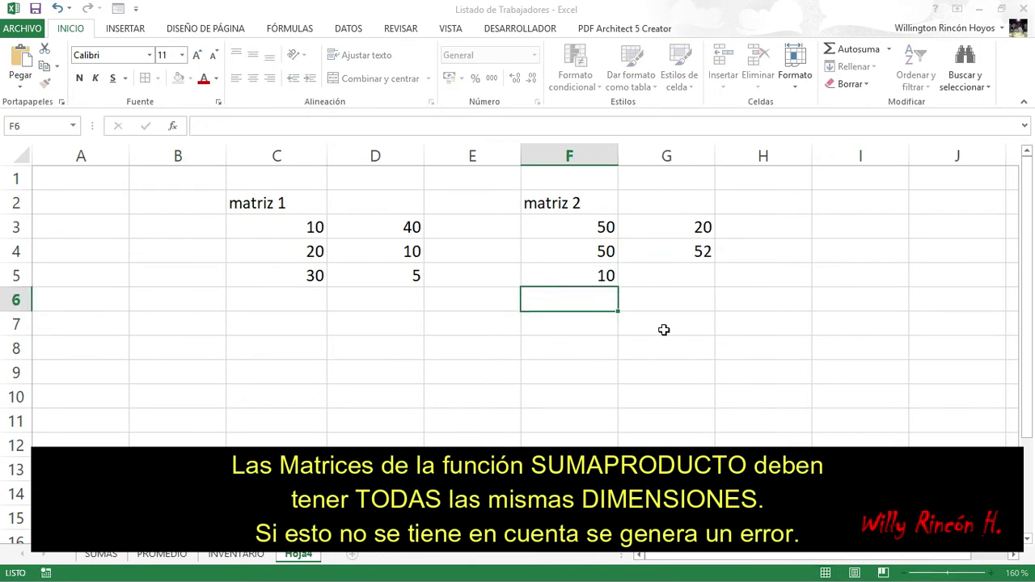
key(Up)
key(Right)
text(50)
key(Return)
key(Up)
key(Up)
key(Up)
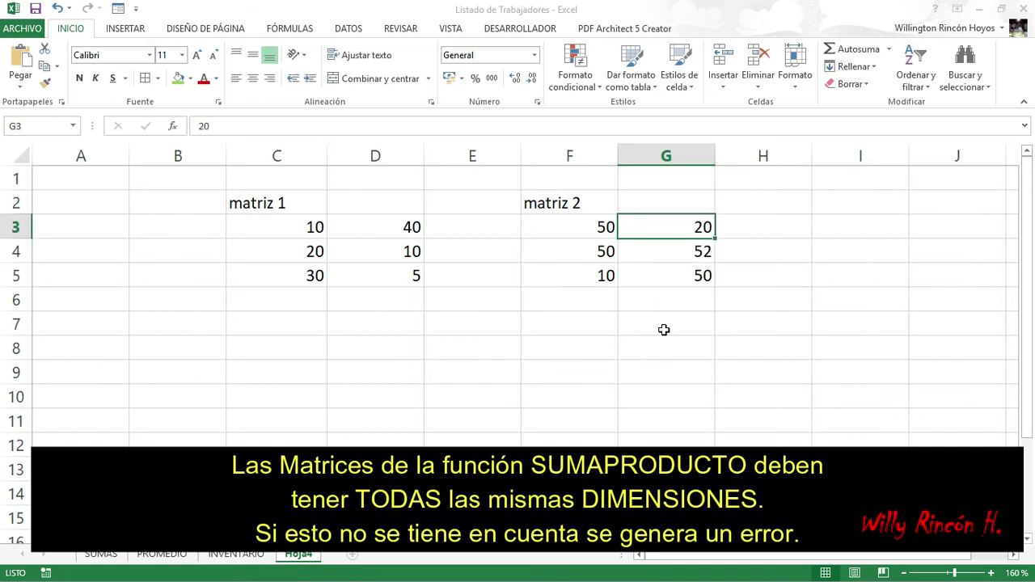
key(Down)
key(Down)
key(Up)
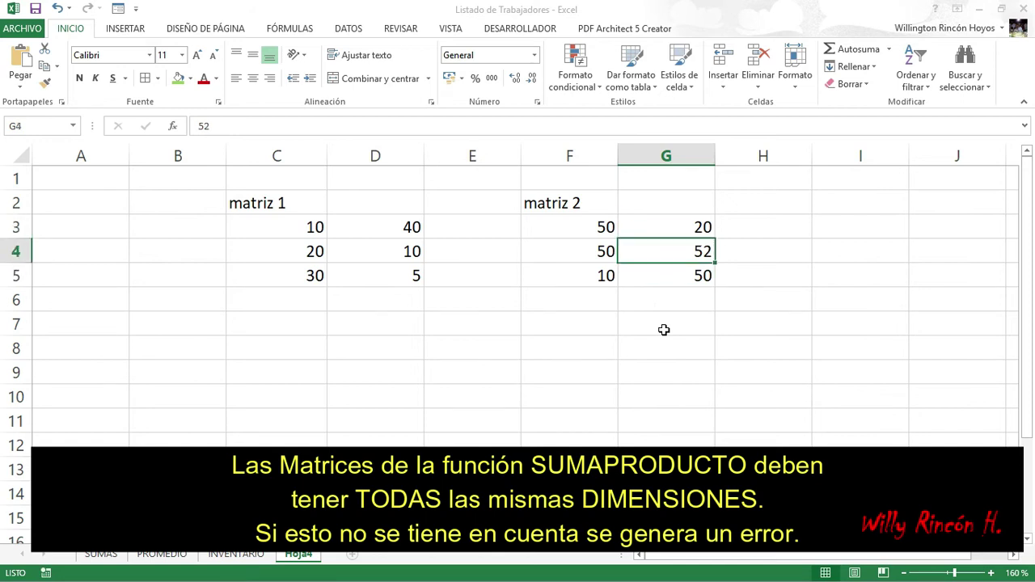
key(Left)
key(Up)
key(Right)
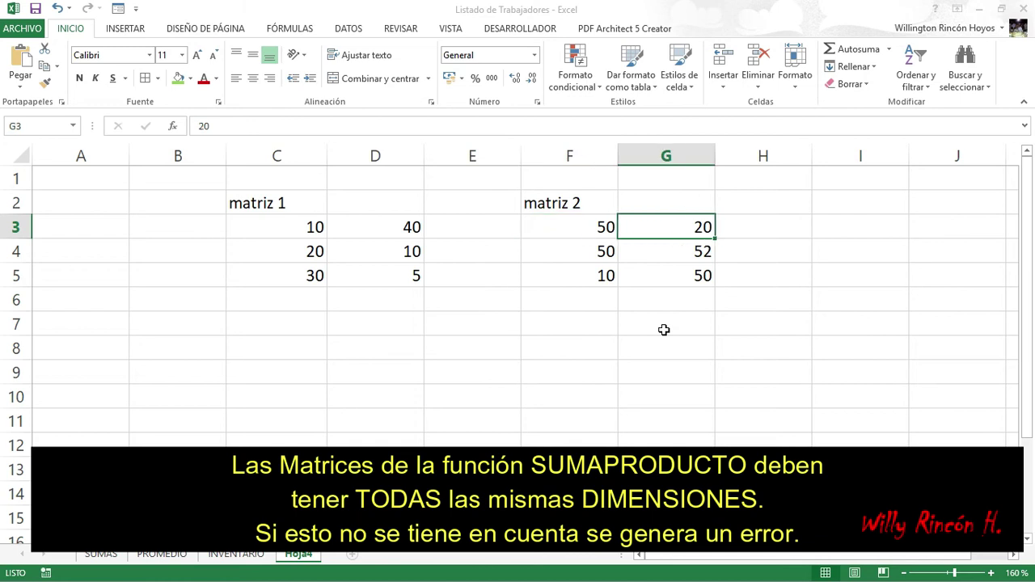
key(Right)
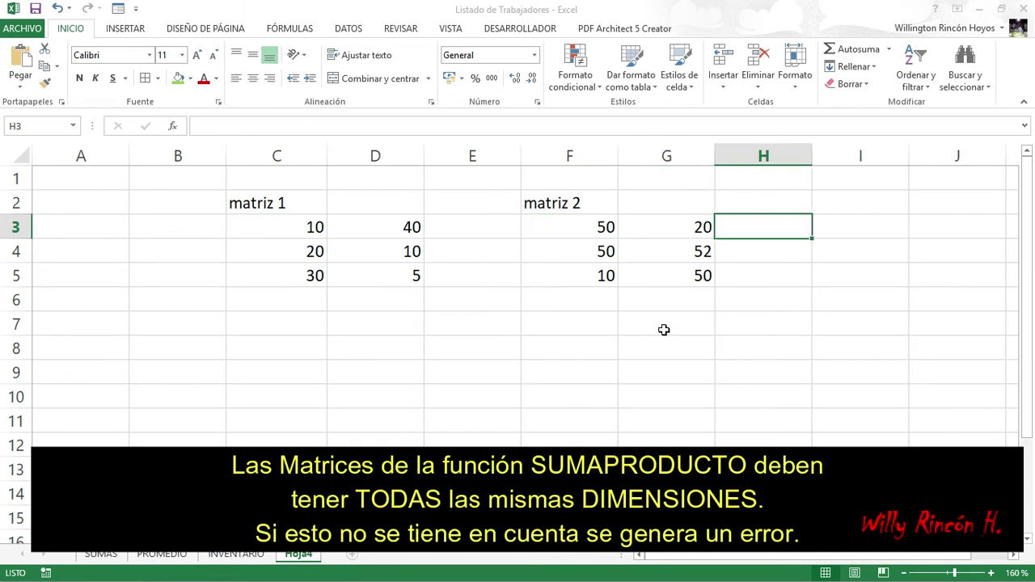
text(60)
key(Return)
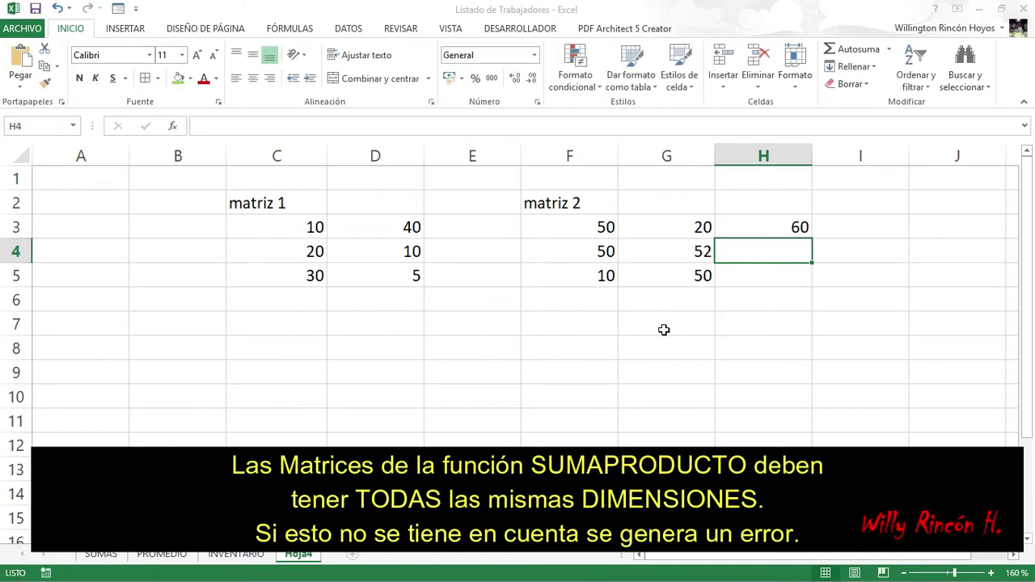
text(20)
key(Return)
text(20)
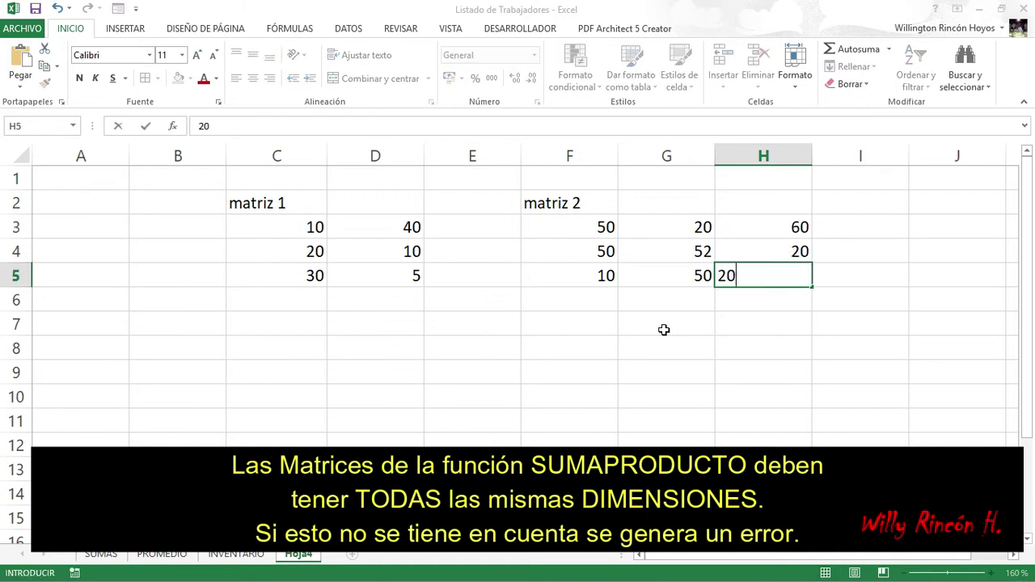
key(Return)
key(Return)
key(Left)
key(Left)
key(Left)
key(Left)
key(Left)
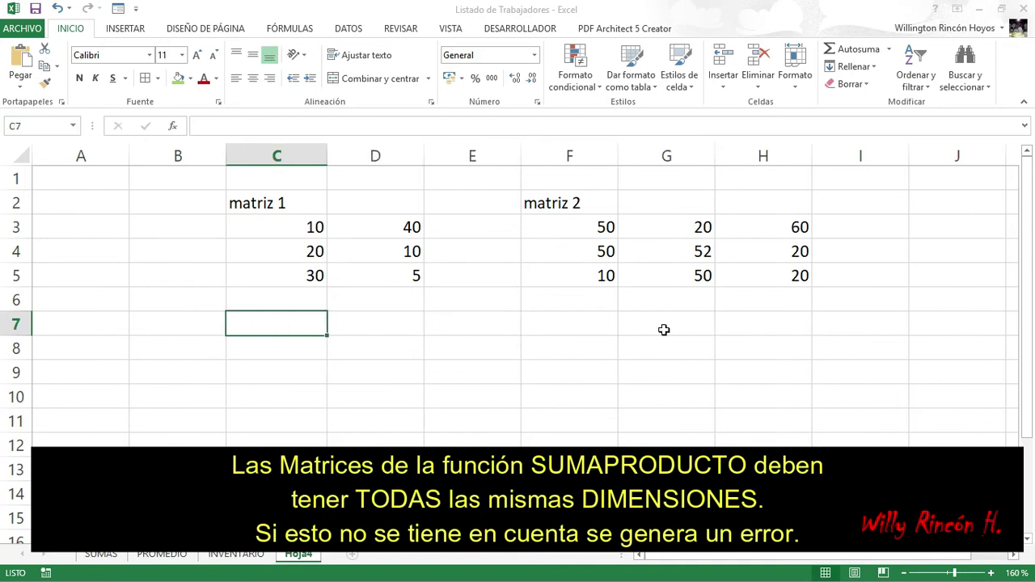
key(Right)
key(Right)
key(Right)
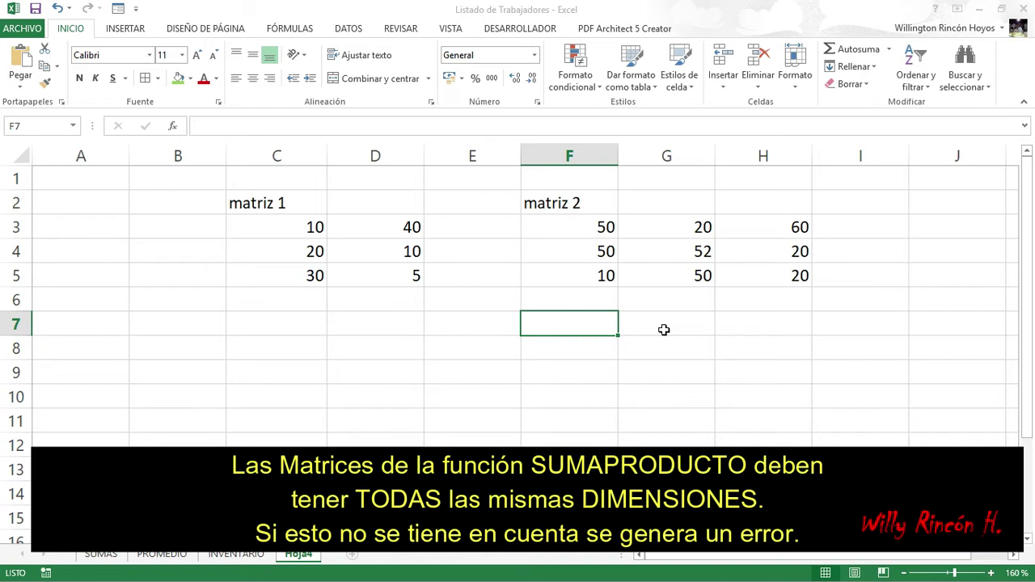
key(Up)
key(Up)
key(Up)
key(Up)
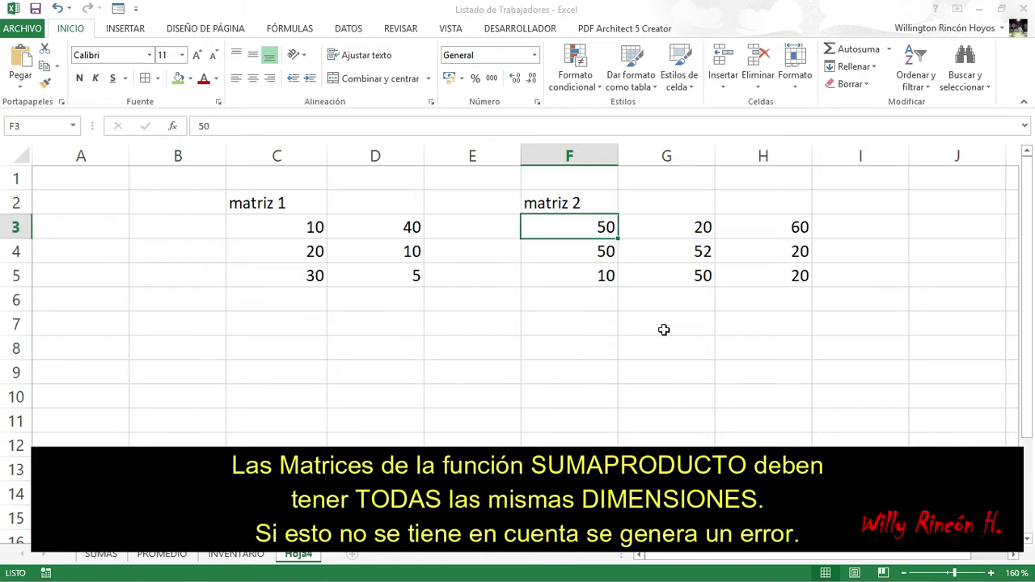
Step: Fill the matriz 1 block C3:D5 green
key(Left)
key(Left)
key(Left)
key(shift+Right)
key(shift+Down)
key(shift+Down)
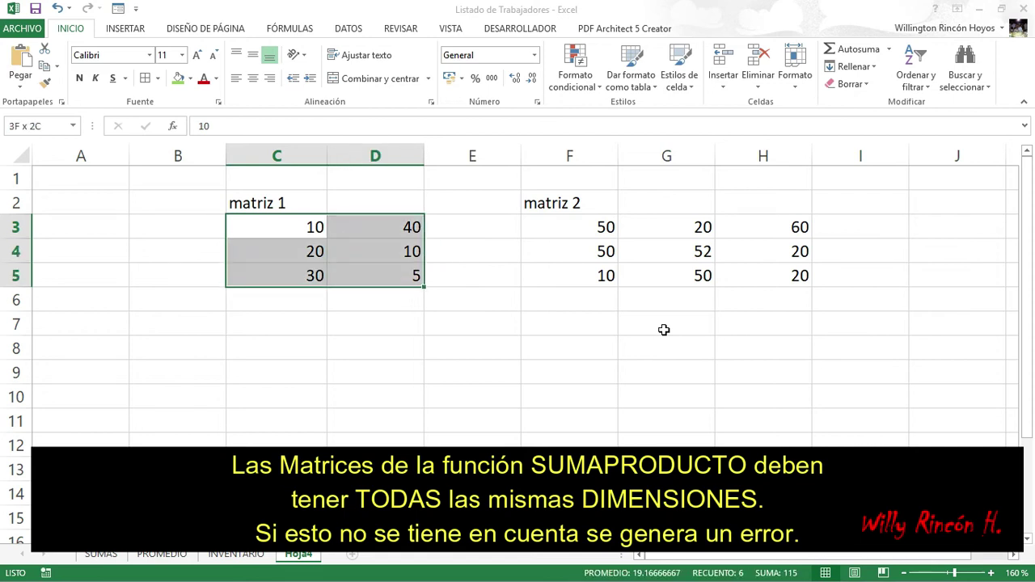
click(178, 77)
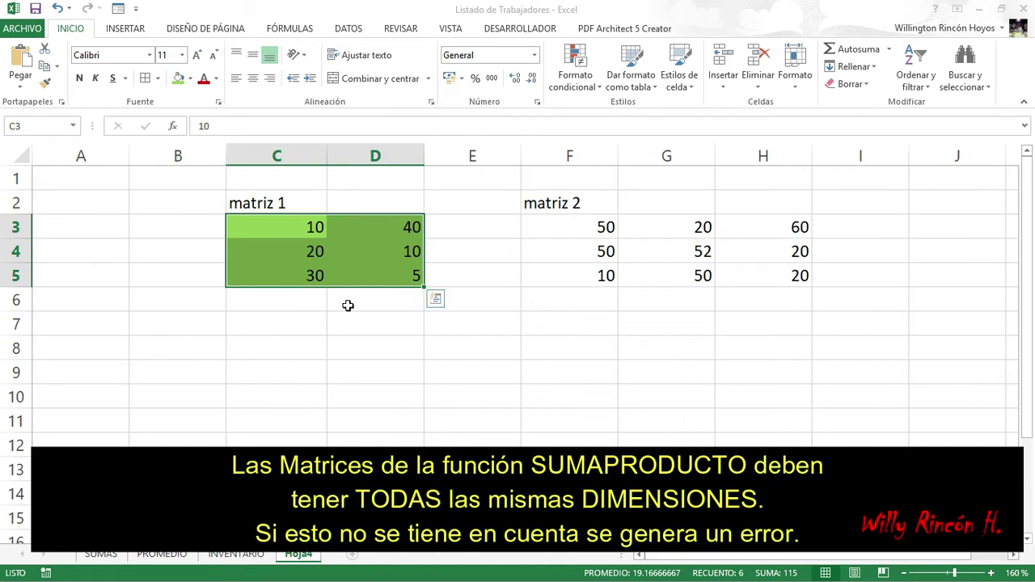
Step: Fill F3:G5 green as well, then select the third matriz 2 column H3:H5
drag(567, 235, 672, 275)
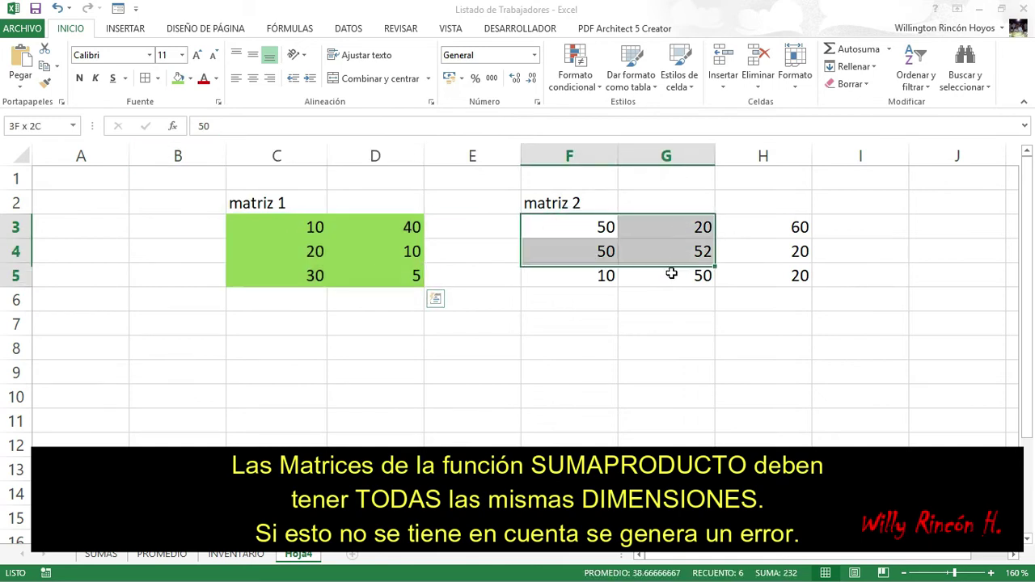
click(178, 78)
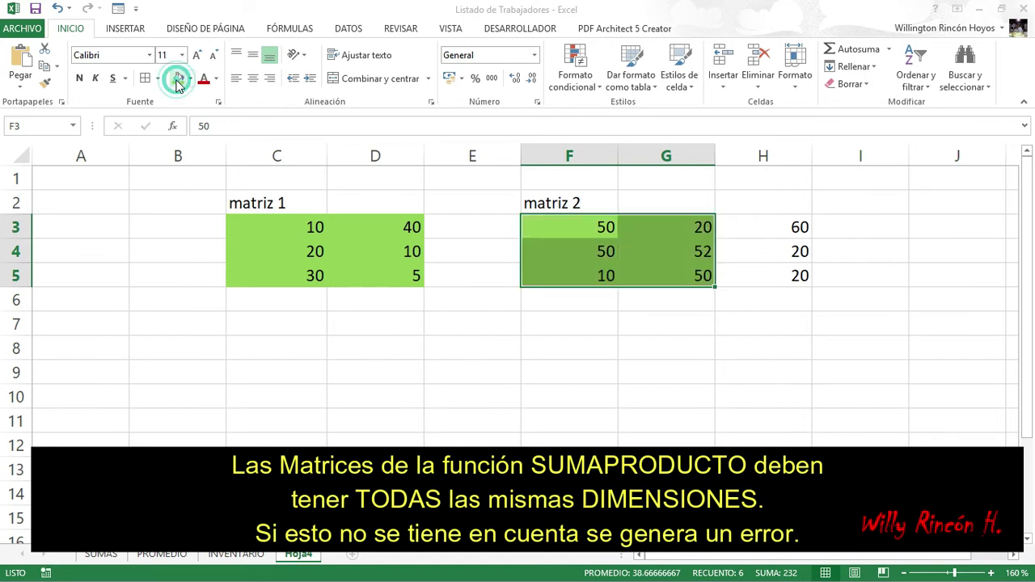
click(542, 371)
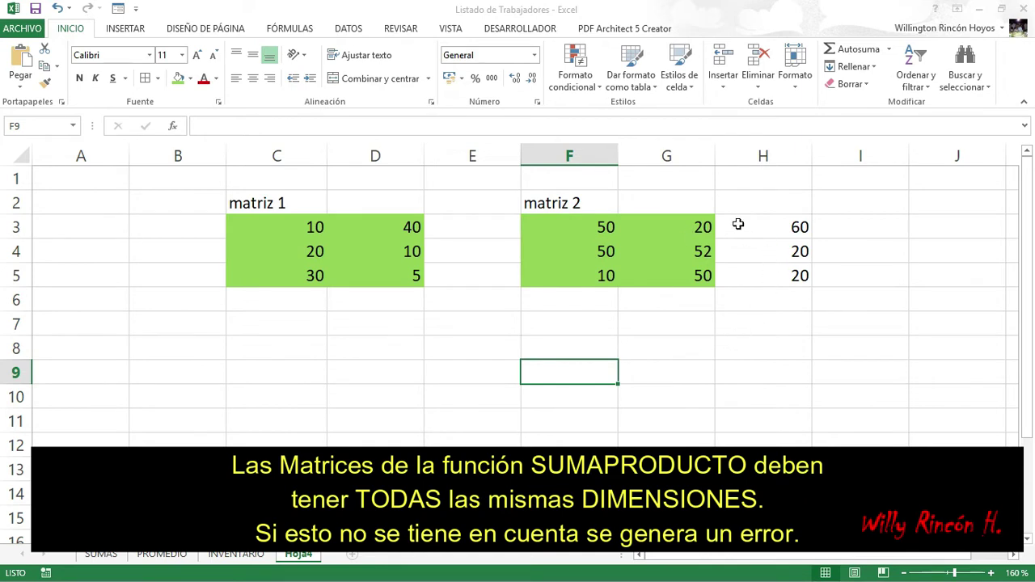
drag(738, 225, 742, 275)
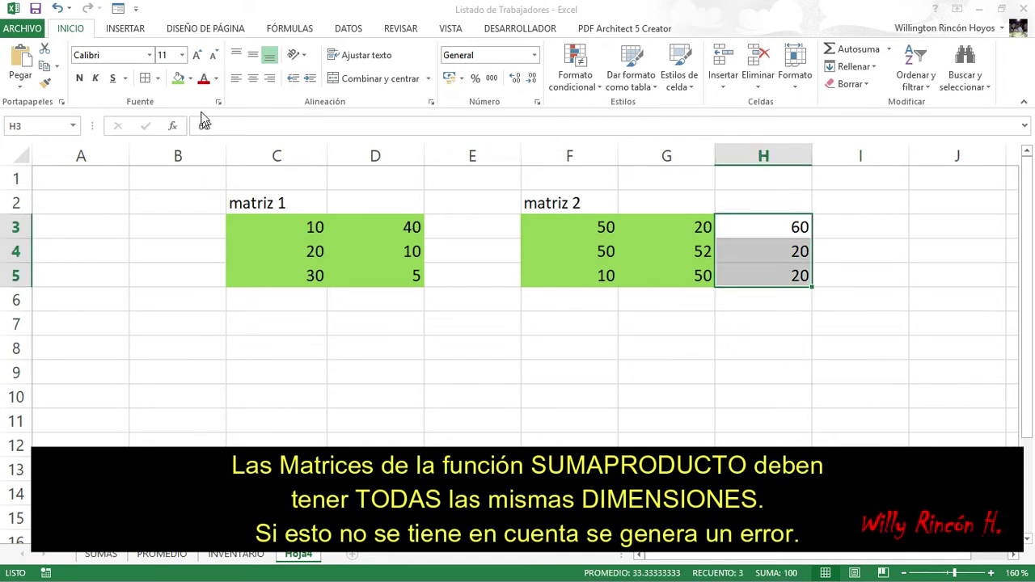
Step: Mark H3:H5 red, then delete column H so matriz 2 becomes a 3×2 block
click(190, 78)
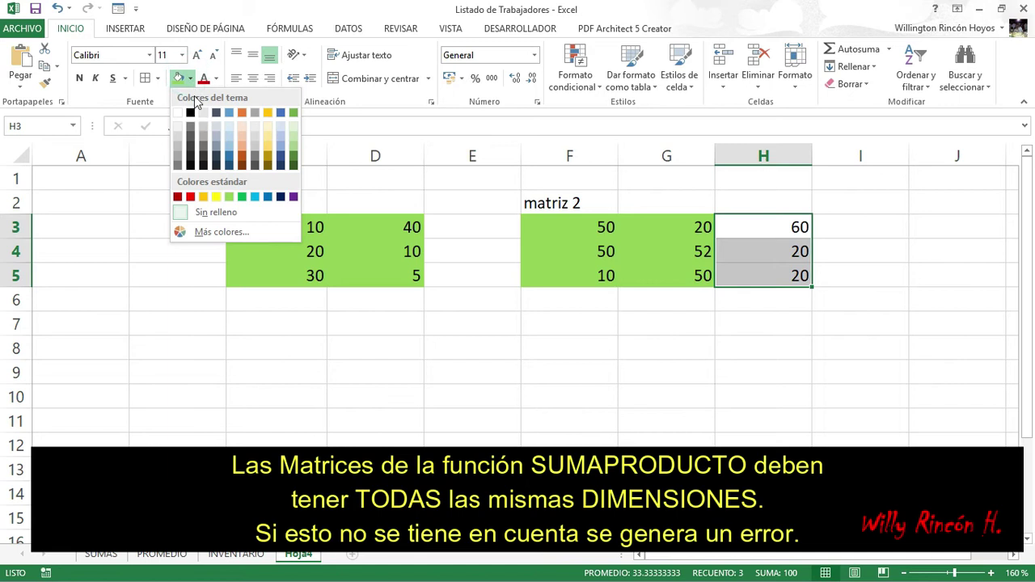
click(191, 197)
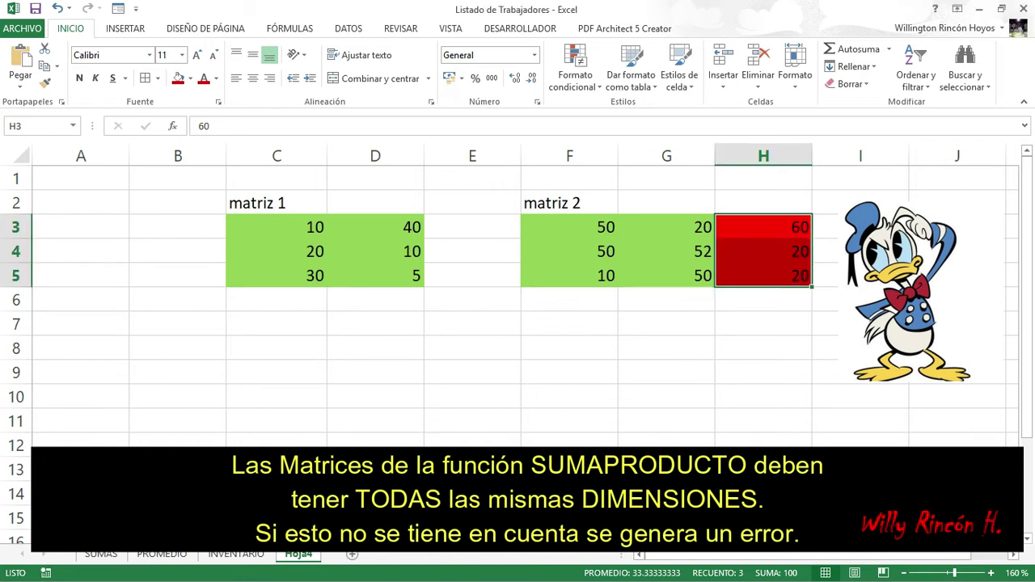
click(764, 157)
right_click(769, 156)
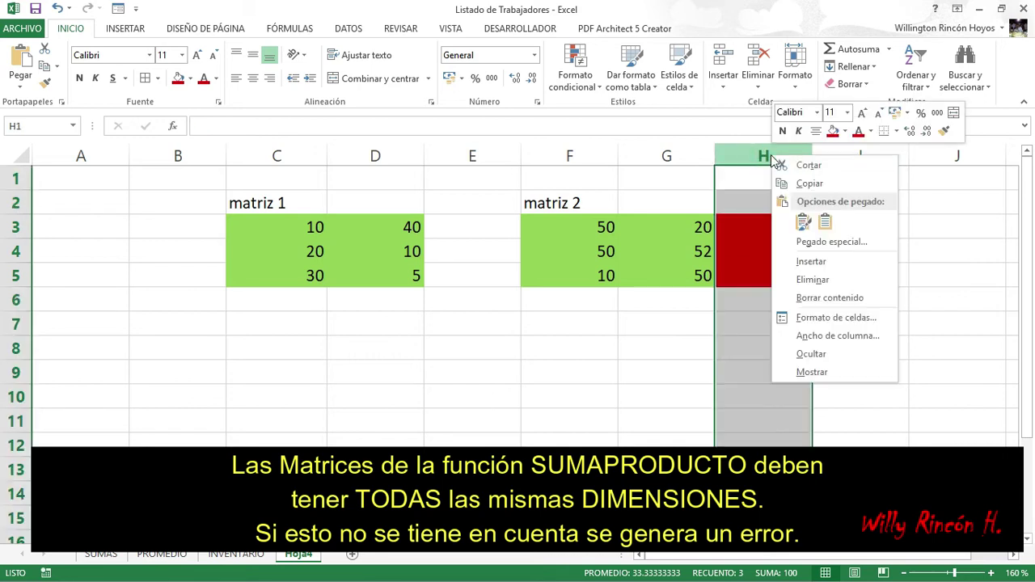
click(807, 280)
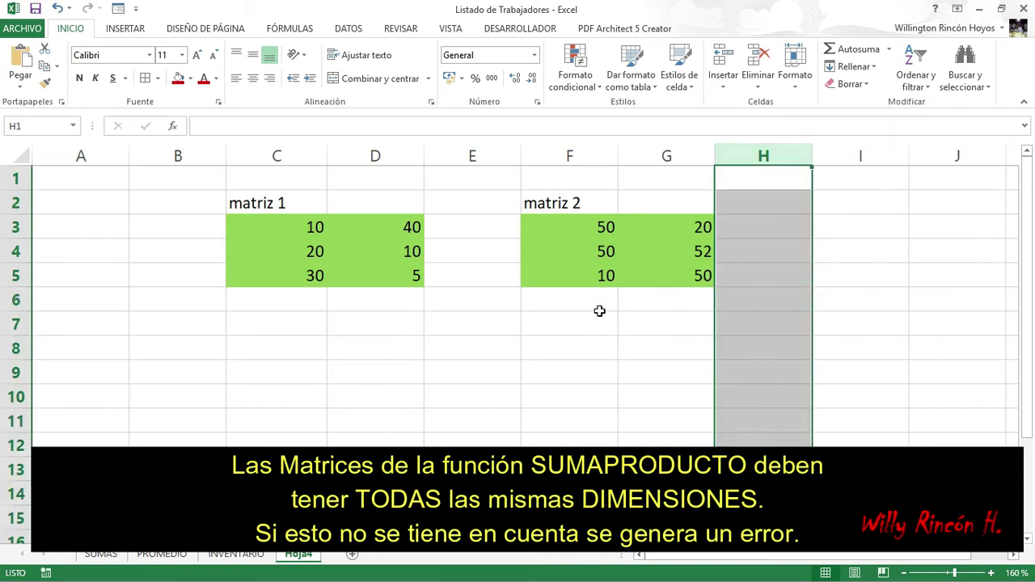
click(442, 230)
Step: Move the matriz titles from C2 and F2 up to C1 and F1
click(473, 348)
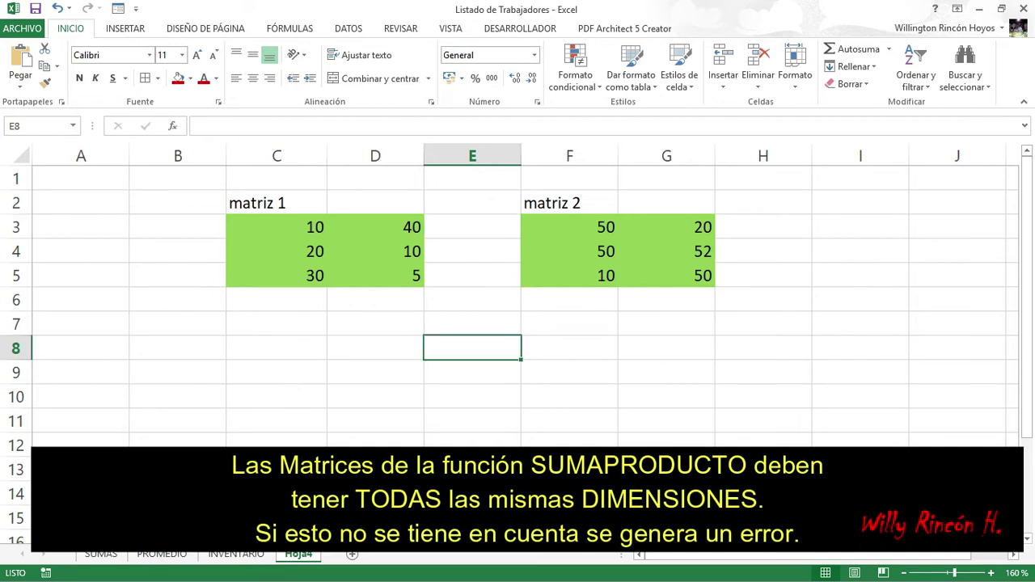
click(281, 202)
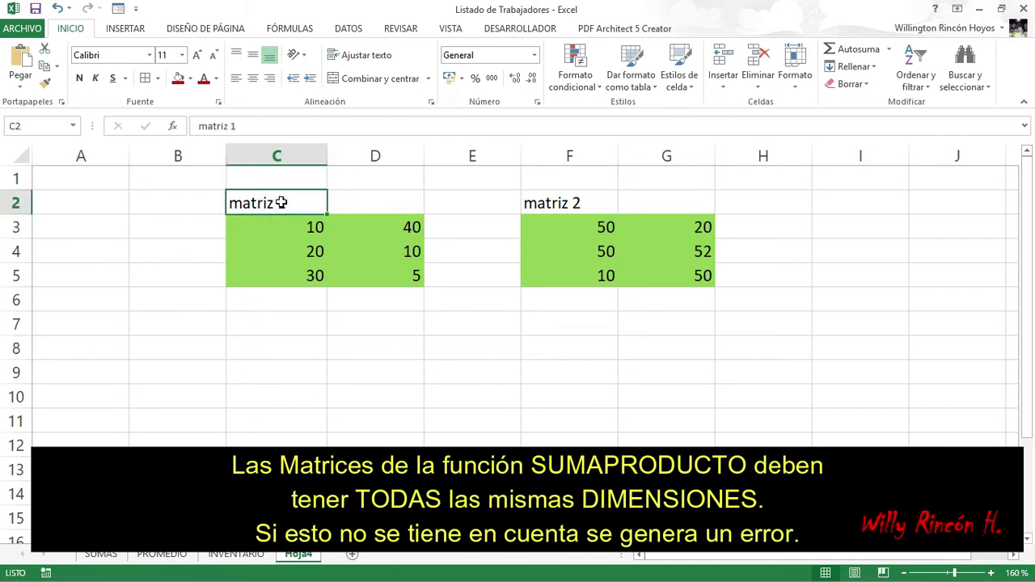
key(ctrl+x)
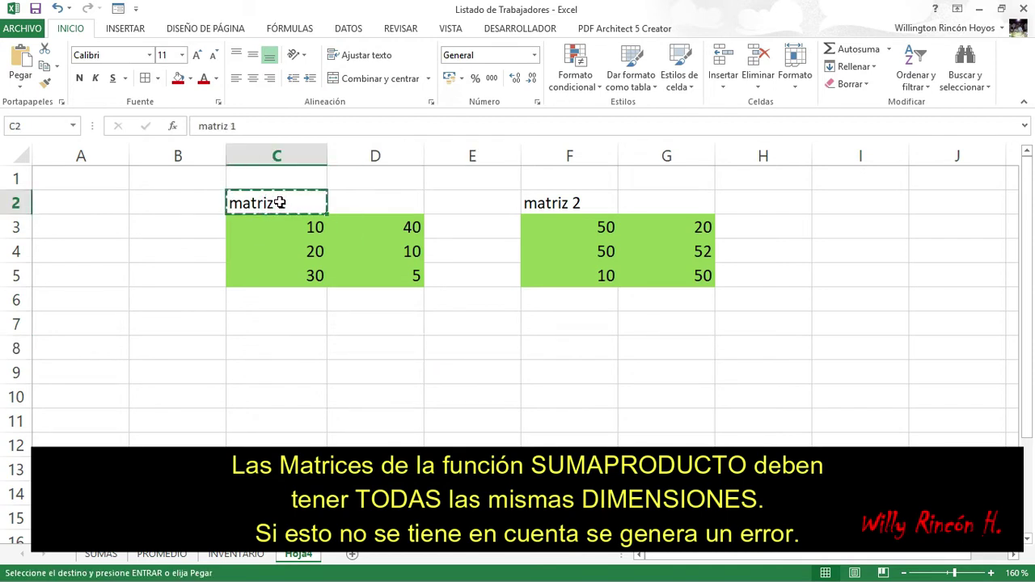
key(Up)
key(ctrl+v)
key(Right)
key(Right)
key(Right)
key(Right)
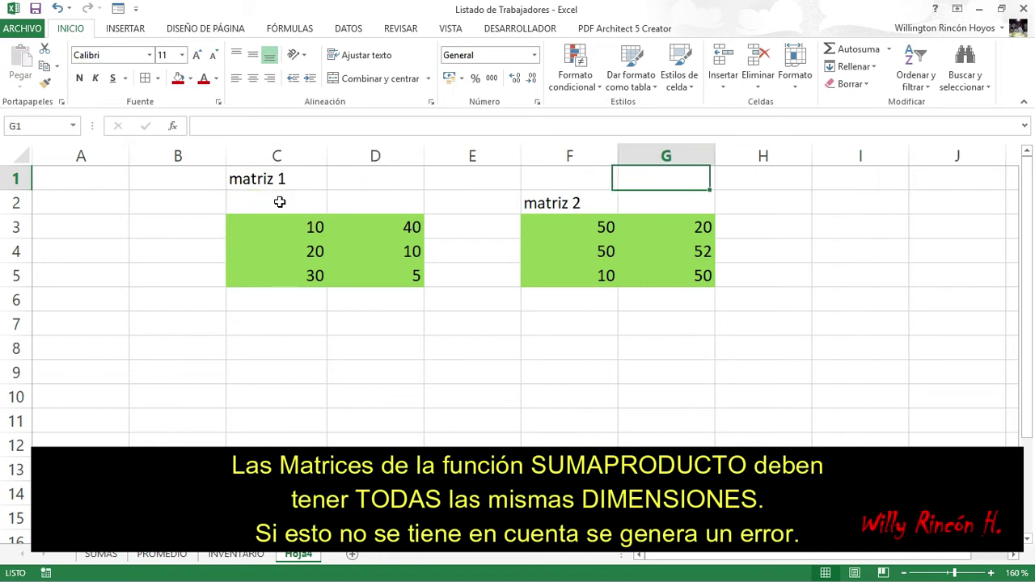
key(Down)
key(Left)
key(ctrl+x)
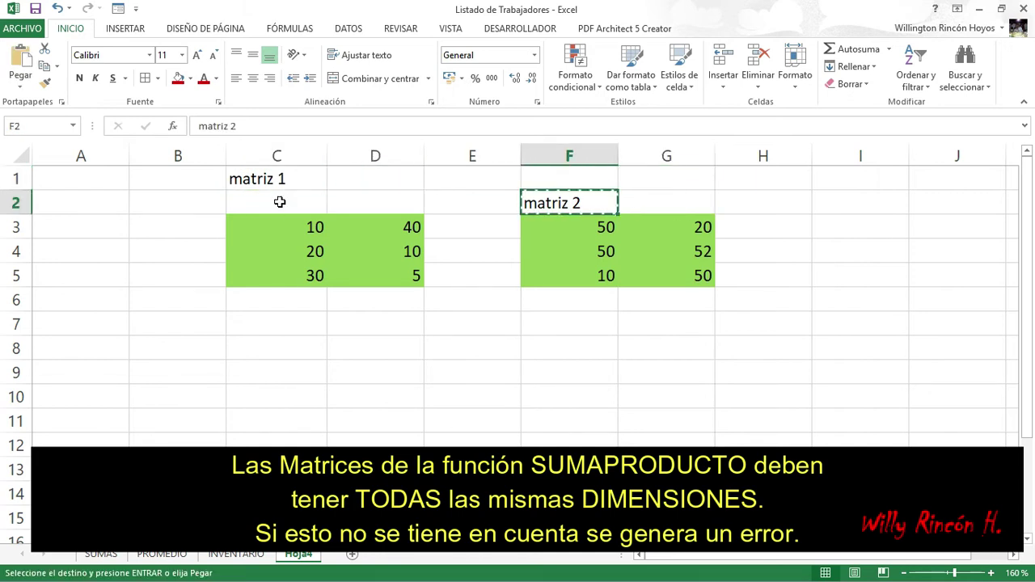
key(Up)
key(ctrl+v)
key(Down)
Step: Head C2:D2 with Columna1 and Columna2, and copy those headers to F2:G2
key(Left)
key(Left)
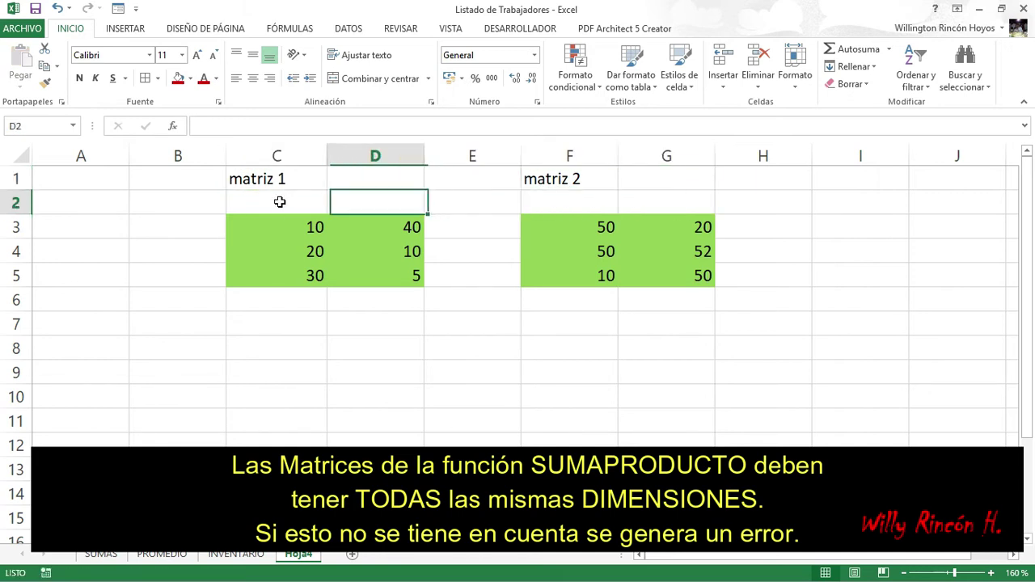
key(Left)
text(Columna)
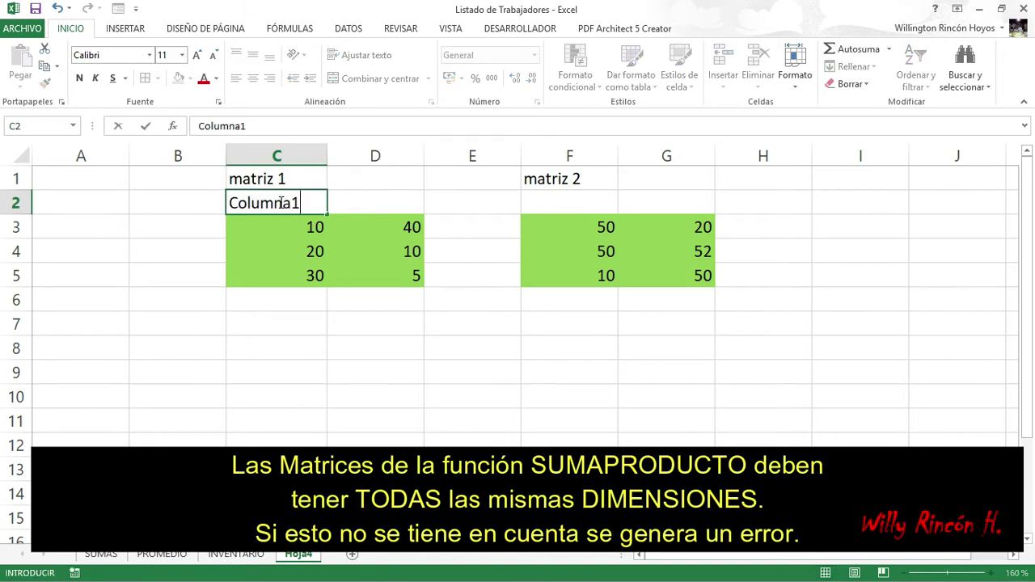
key(Right)
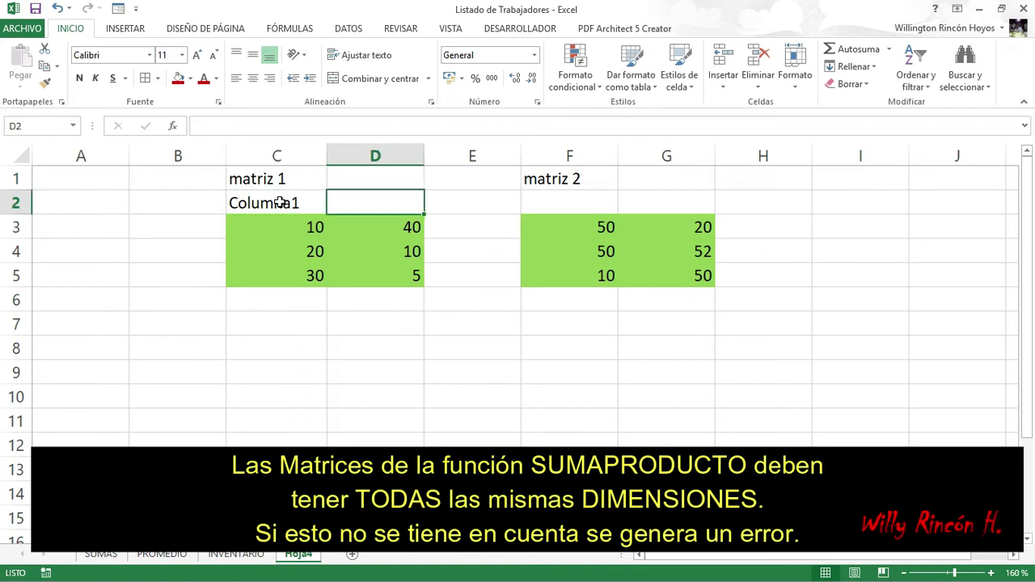
text(Columna2)
key(ctrl+Return)
key(shift+Left)
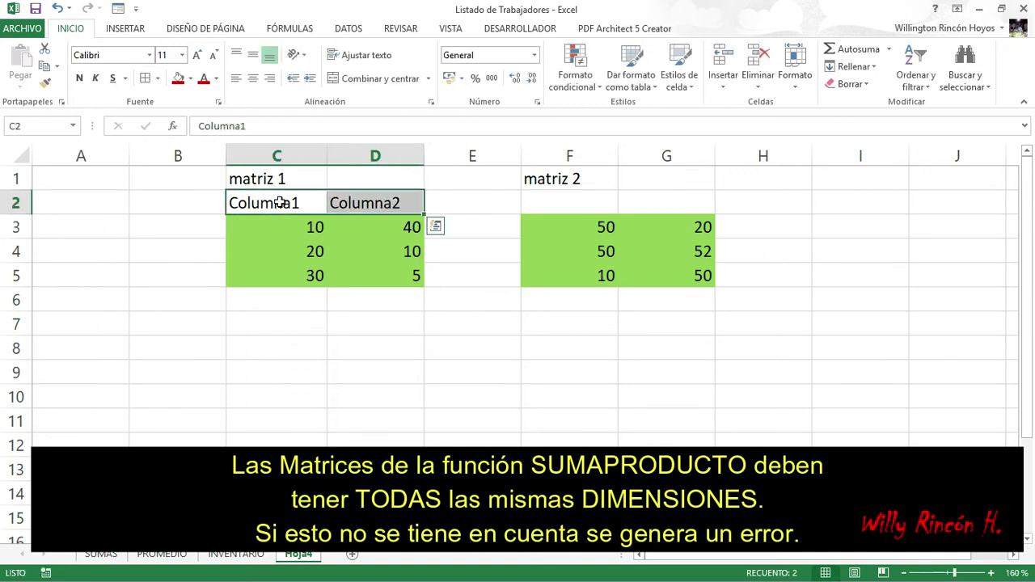
key(ctrl+c)
key(Right)
key(Right)
key(ctrl+v)
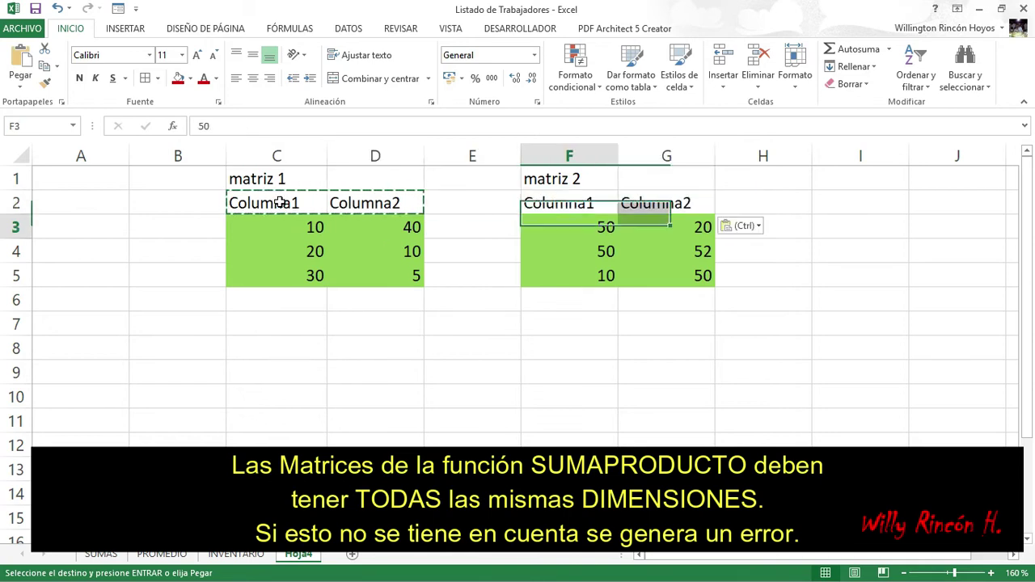
Step: Label the rows fila 1, fila 2 and fila 3 in B3:B5
key(Left)
key(Down)
key(Left)
key(Left)
key(Left)
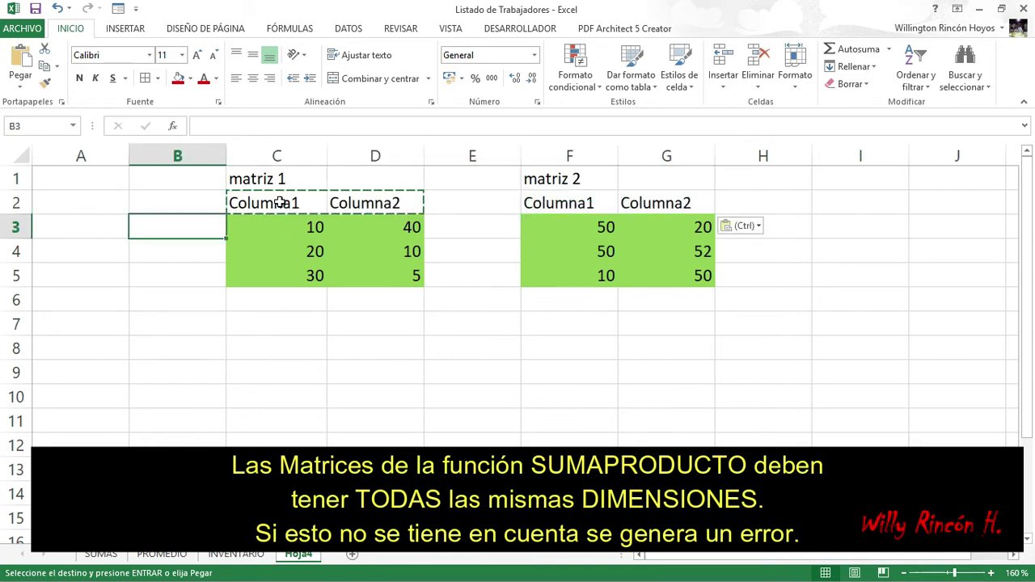
text(fila 1)
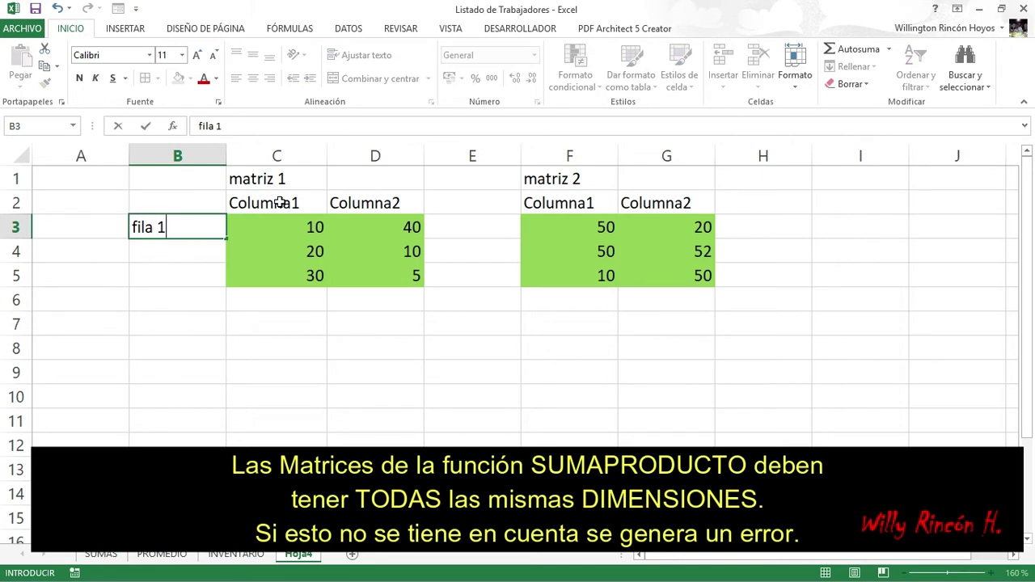
key(Return)
text(fila)
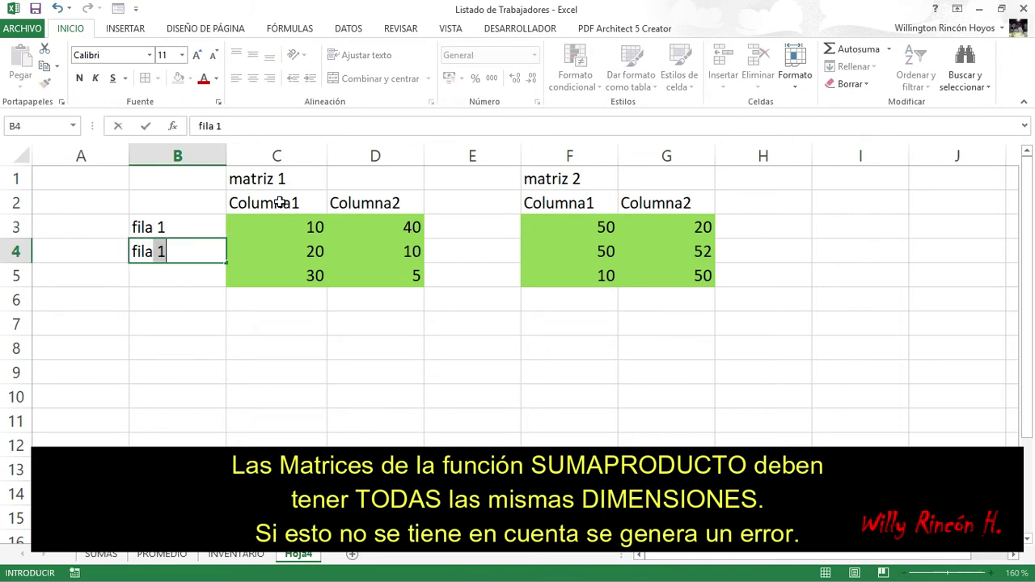
text(2)
text( 2)
key(Return)
text(fila 3)
key(Return)
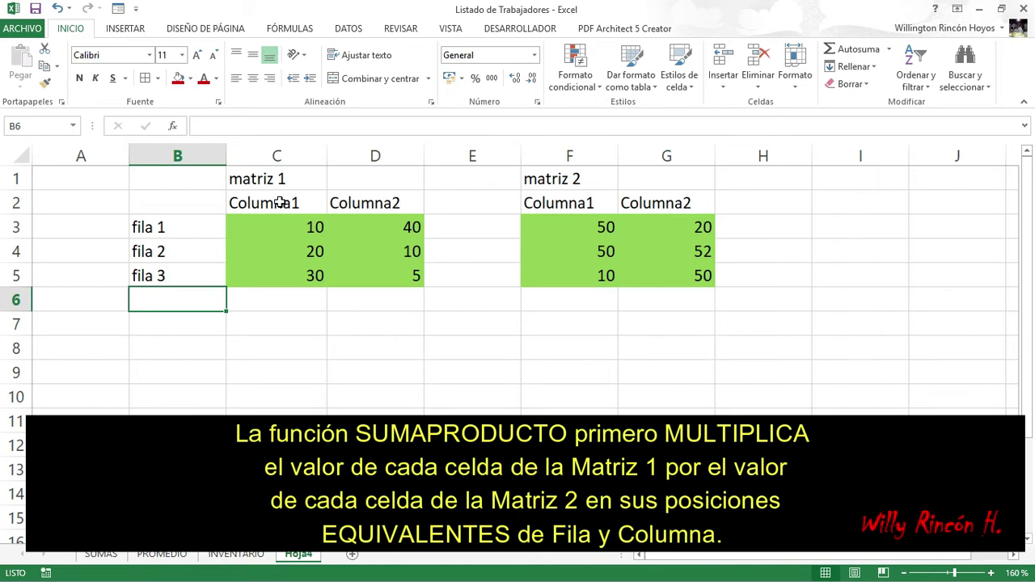
click(776, 232)
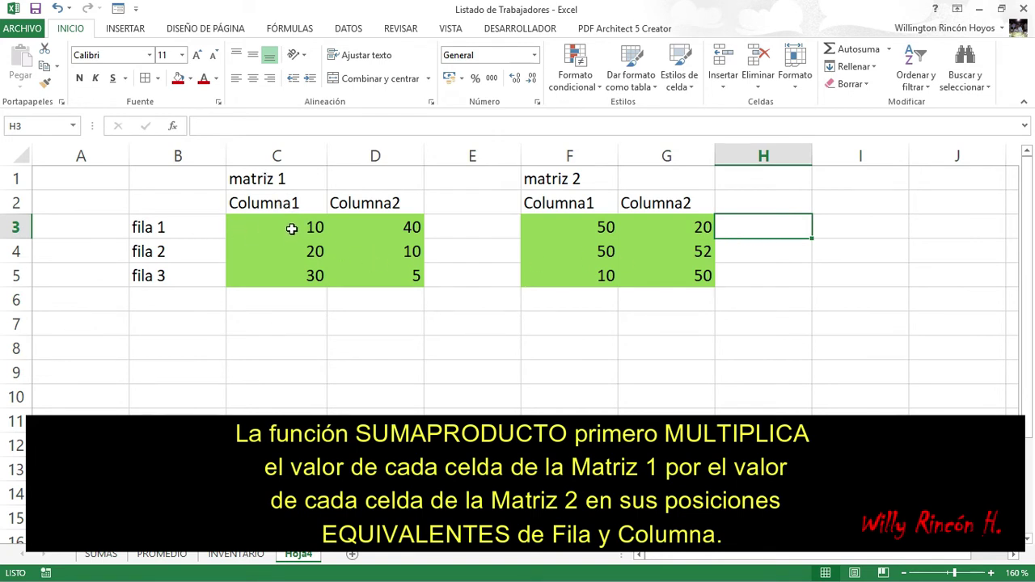
Step: Fill the paired first-row cells C3 and F3 red
click(292, 229)
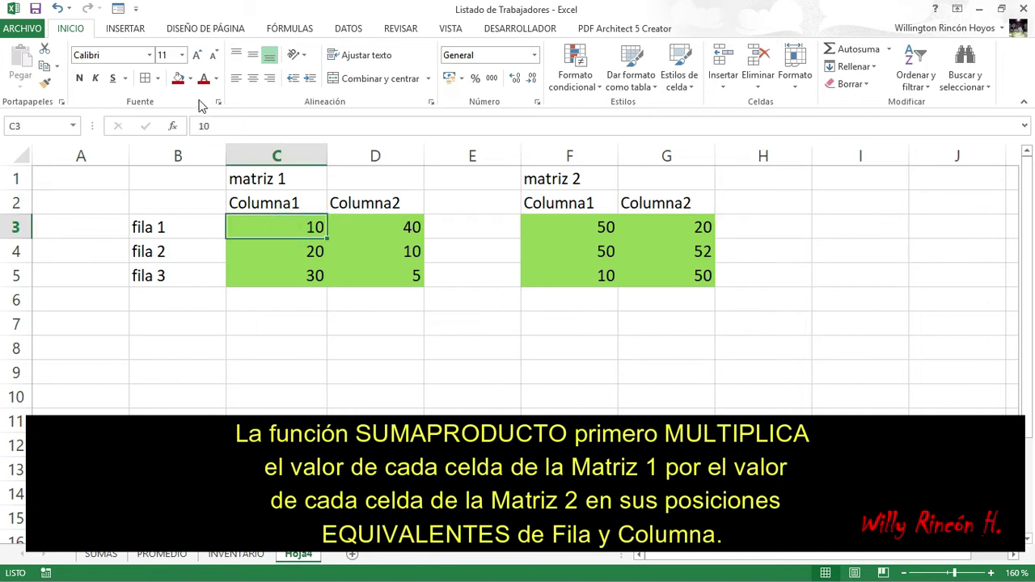
click(178, 78)
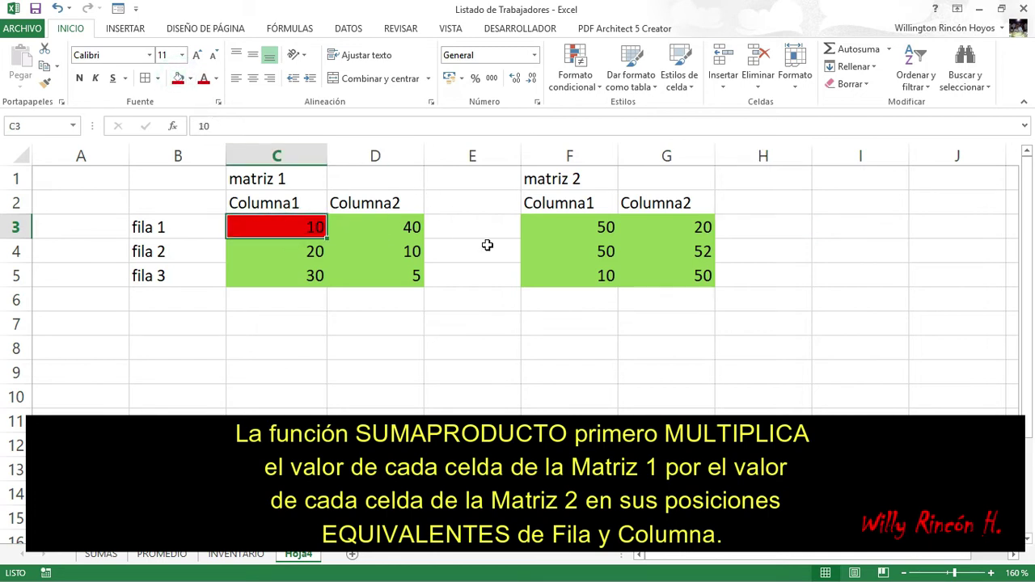
click(550, 224)
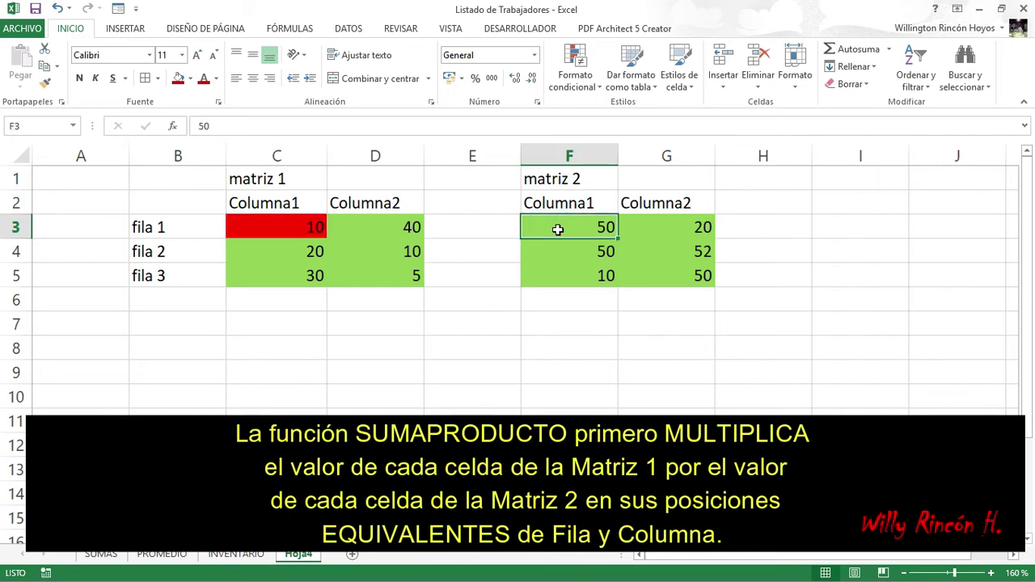
click(178, 79)
Step: Enter =C3*F3 in H3 to get 500
click(774, 225)
text(=)
click(303, 228)
text(*)
click(560, 230)
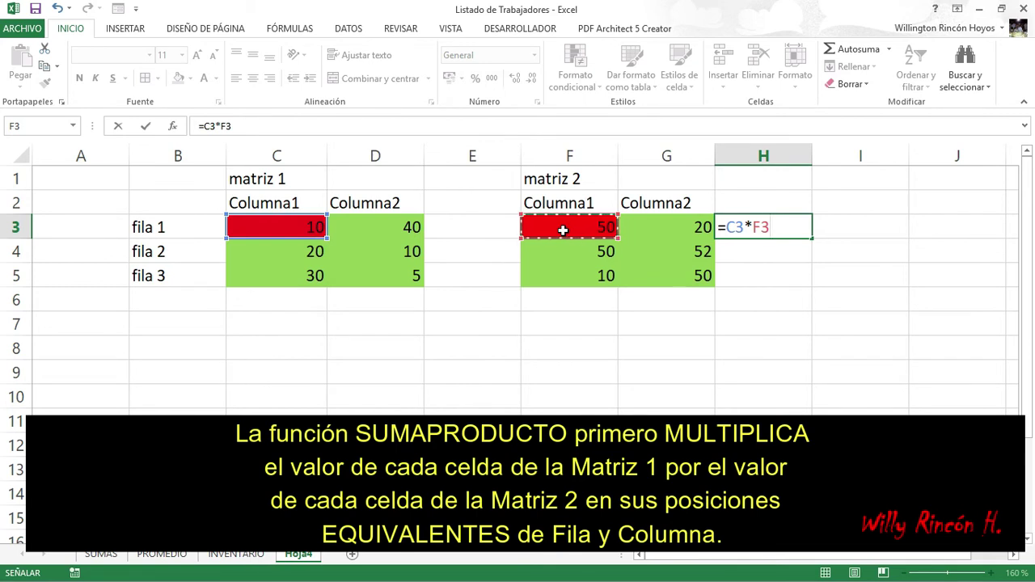
key(Return)
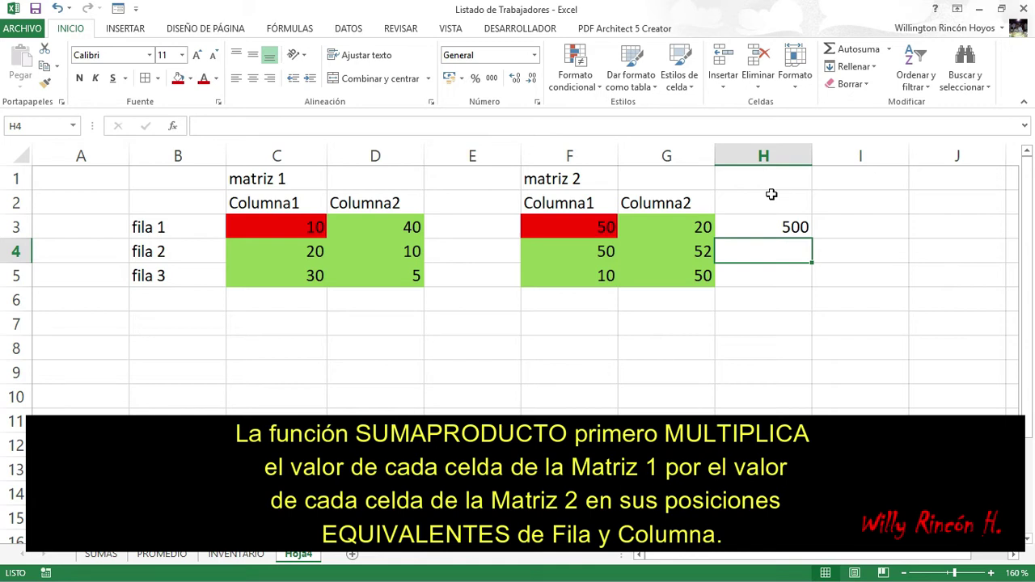
click(266, 255)
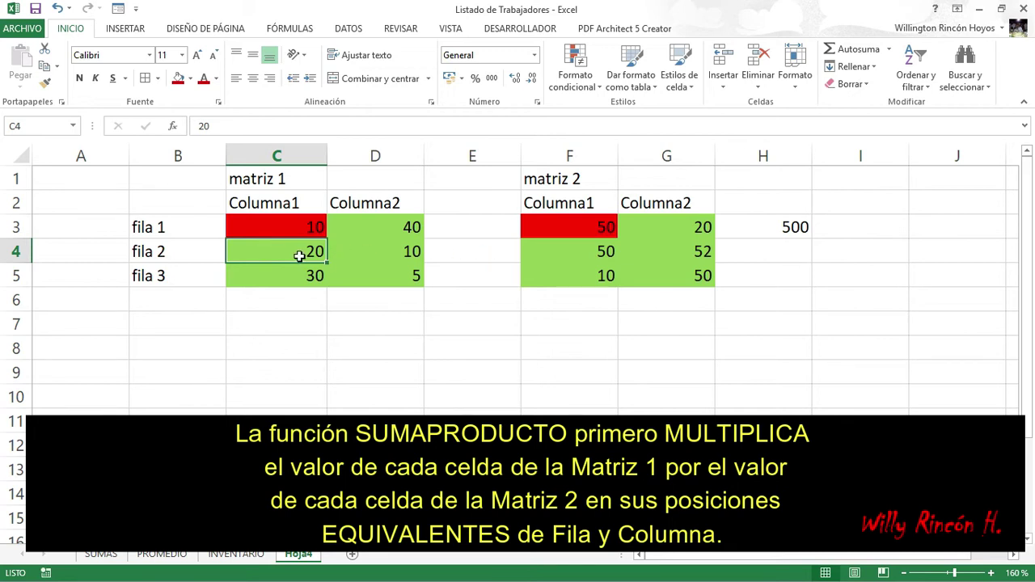
Step: Colour C4 and F4 gold and recolour H3 red
click(542, 244)
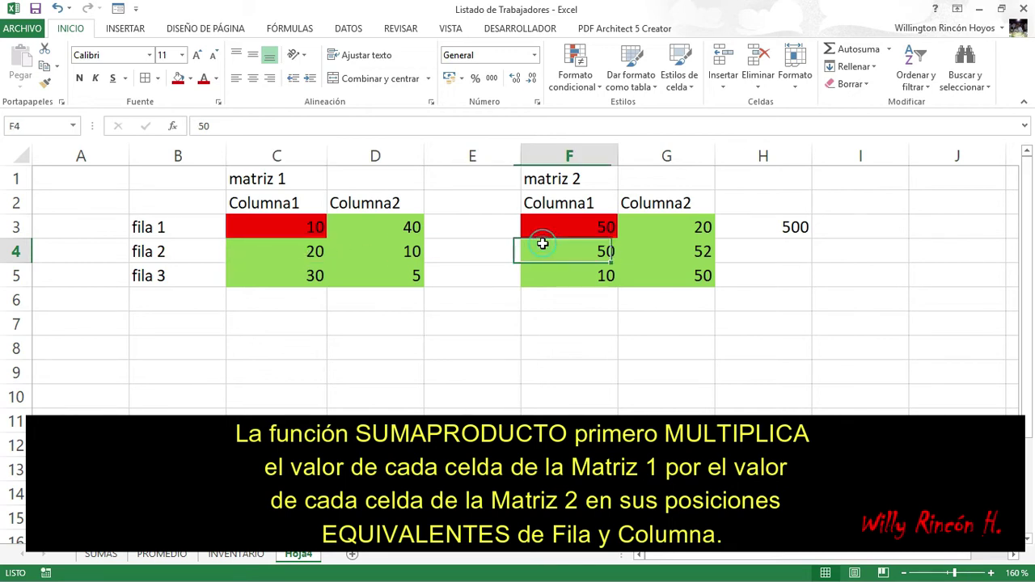
click(299, 252)
click(179, 81)
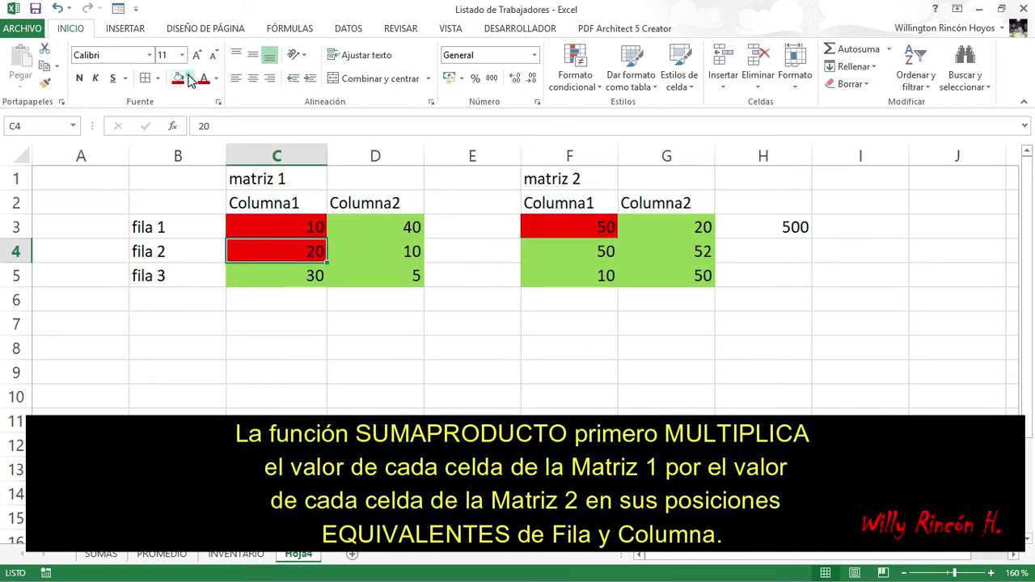
click(191, 78)
click(268, 116)
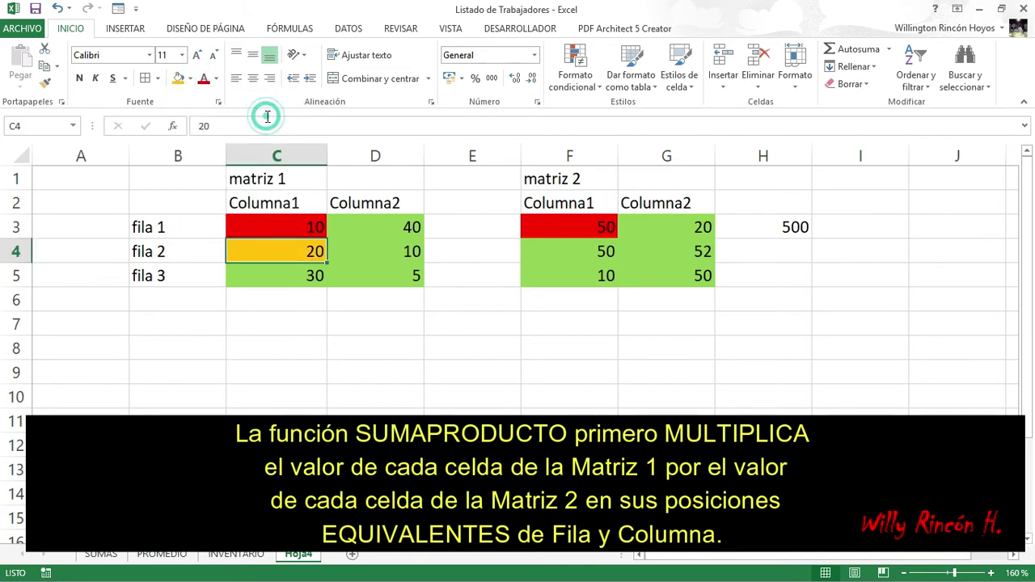
click(545, 247)
click(179, 79)
click(772, 227)
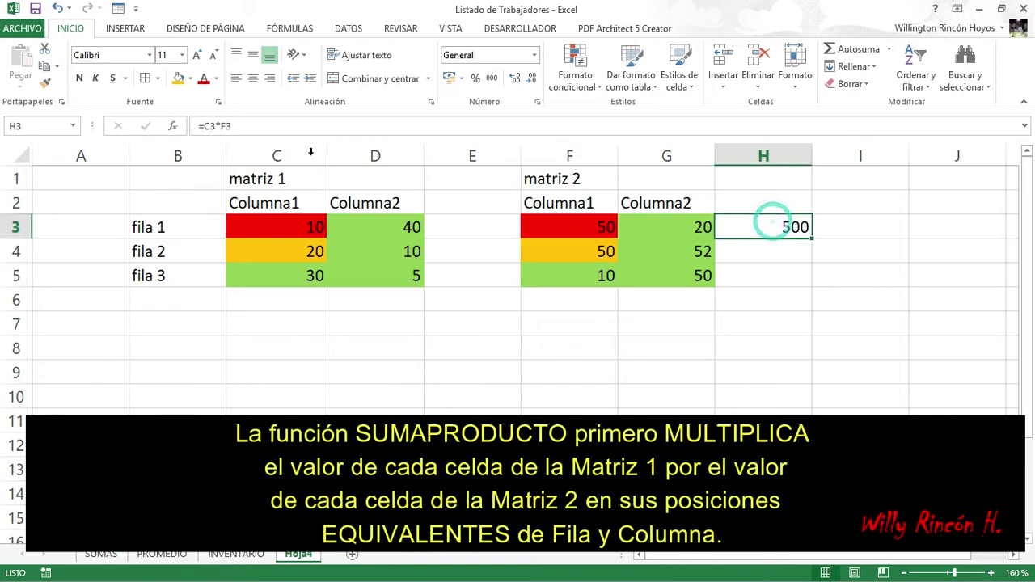
click(191, 78)
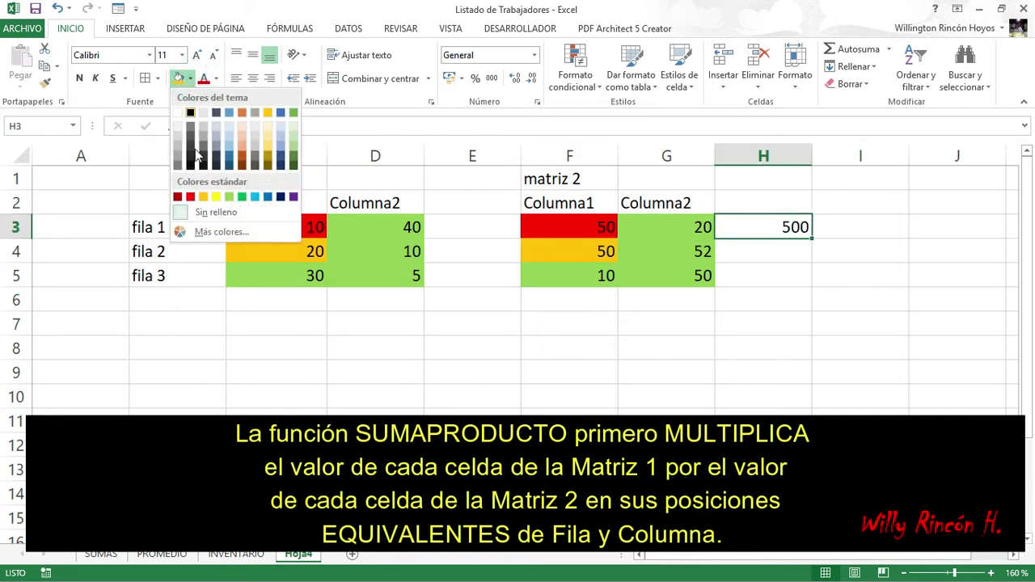
click(190, 196)
Step: Enter =C4*F4 in H4 (1000) and fill H4 gold
click(766, 249)
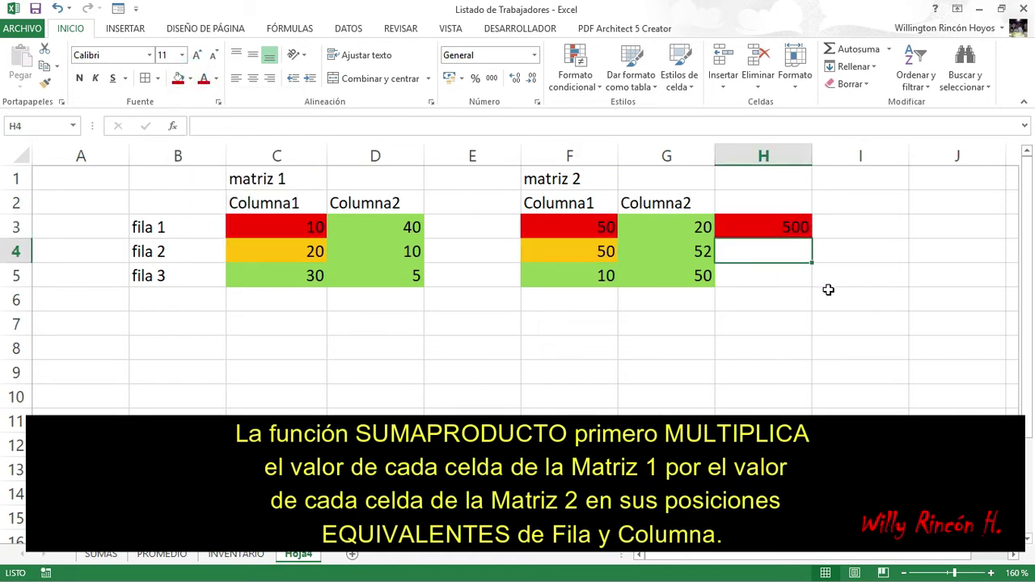
text(=)
click(314, 253)
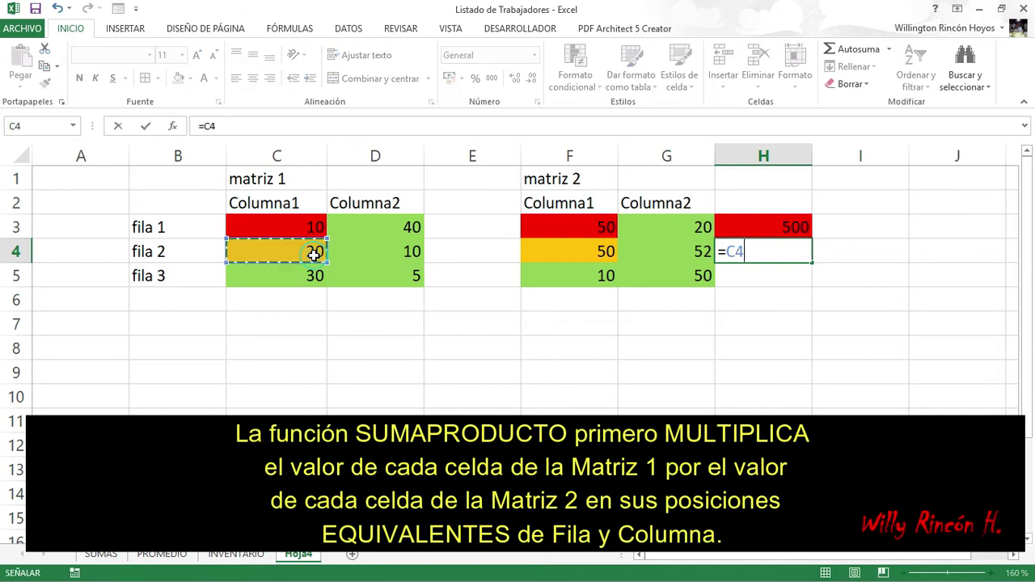
text(*)
click(566, 251)
key(Return)
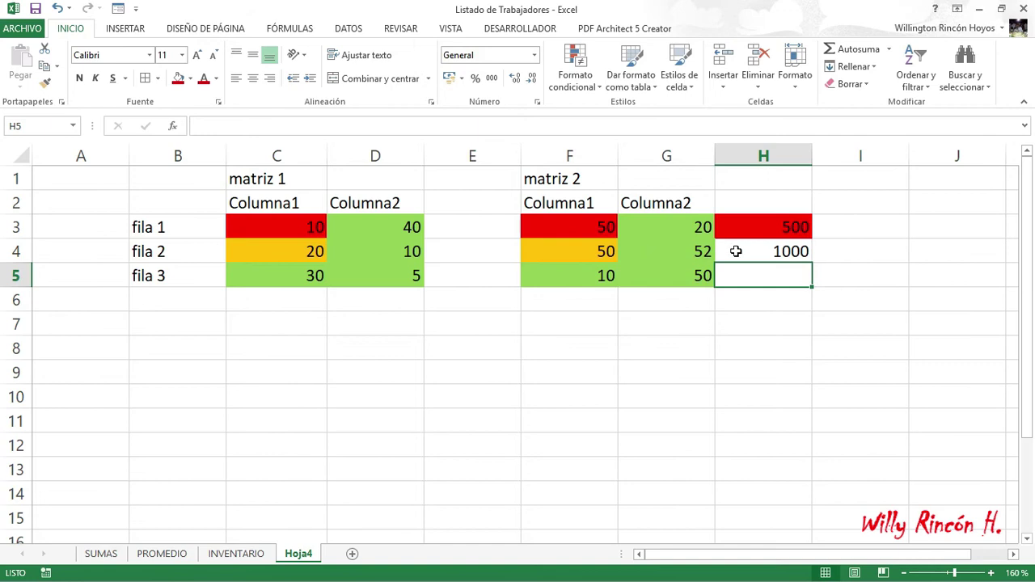
click(734, 251)
click(190, 78)
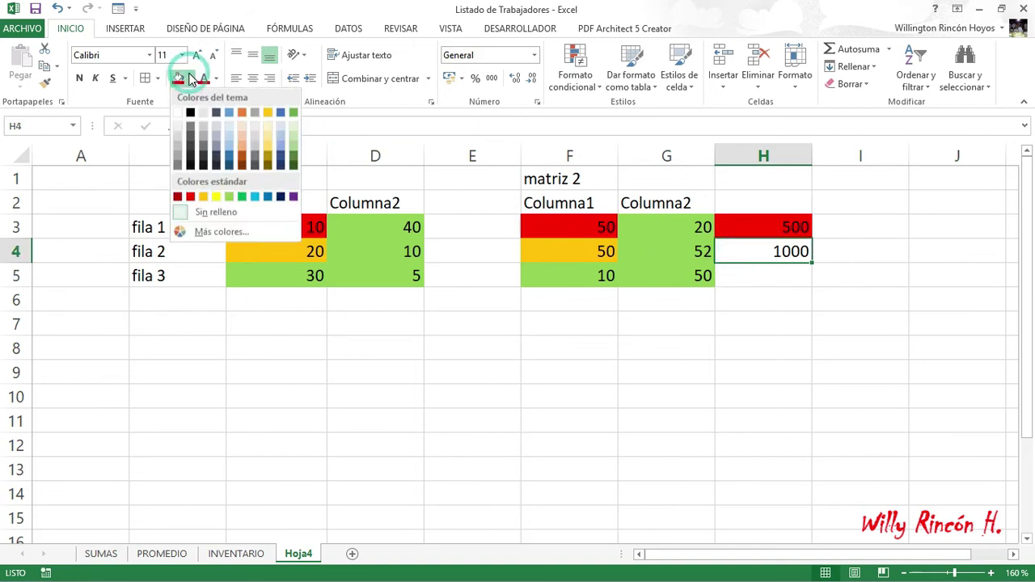
click(267, 112)
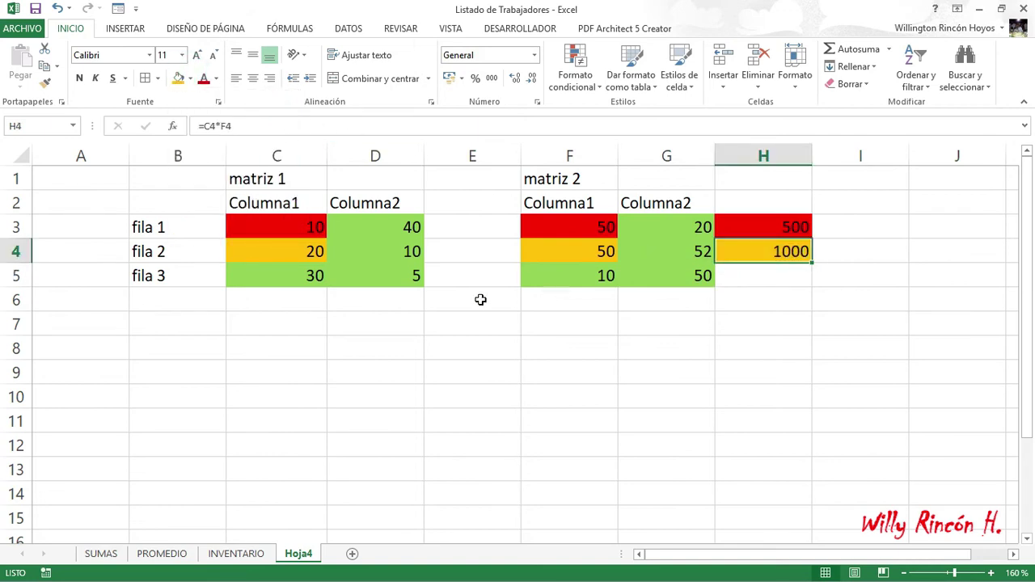
click(286, 279)
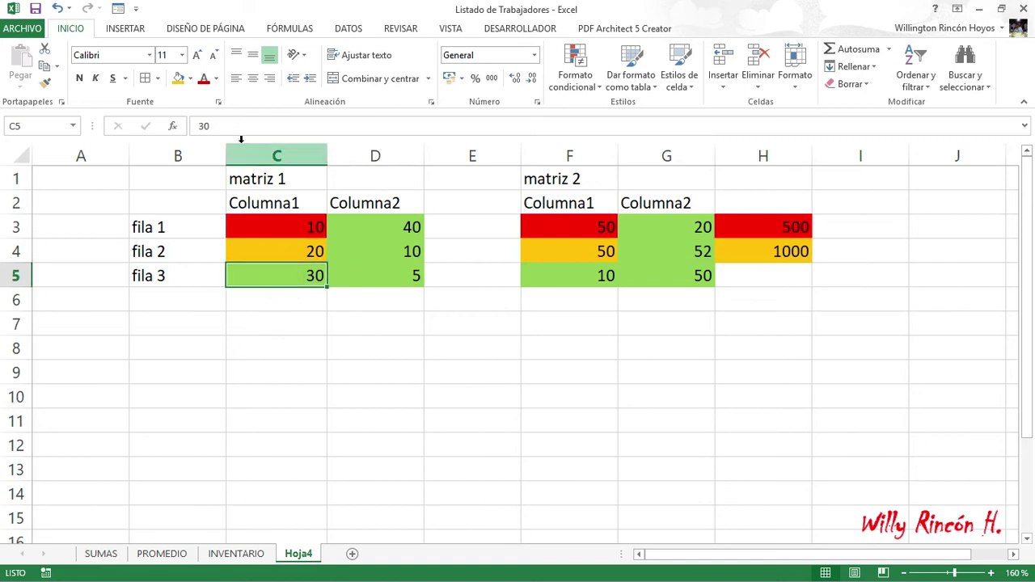
Step: Fill the third-row cells C5 and F5 blue
click(192, 78)
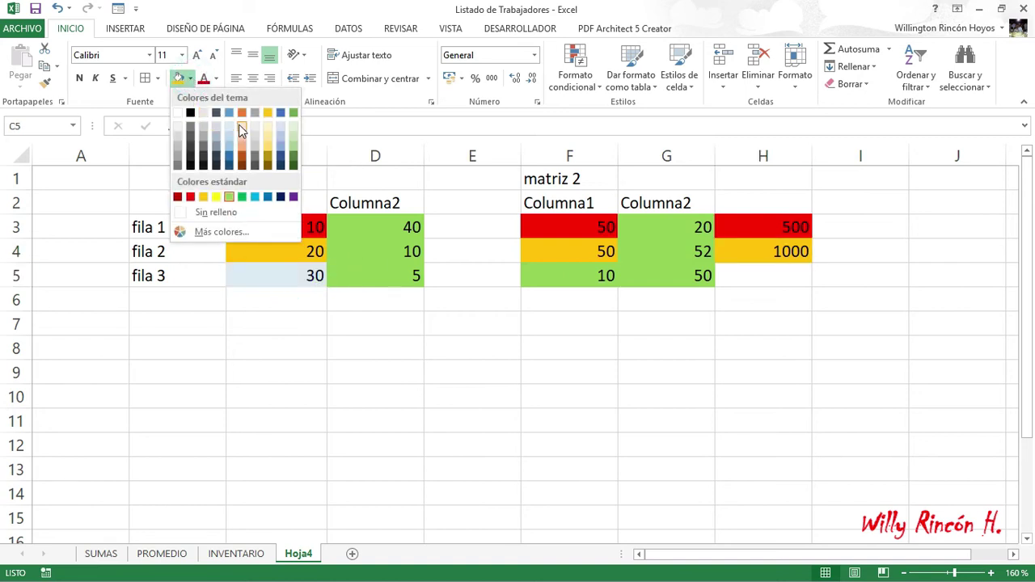
click(281, 112)
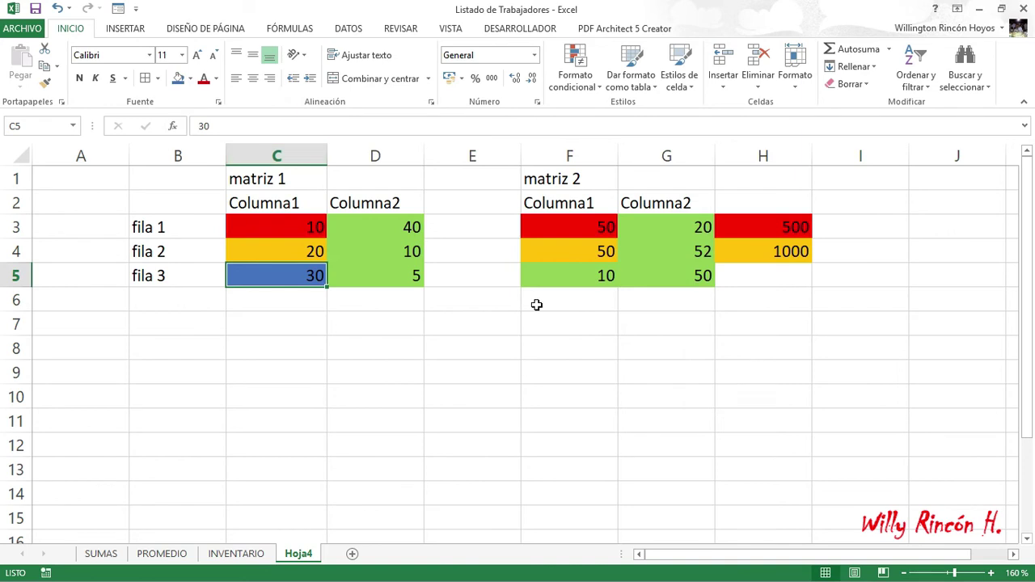
click(582, 275)
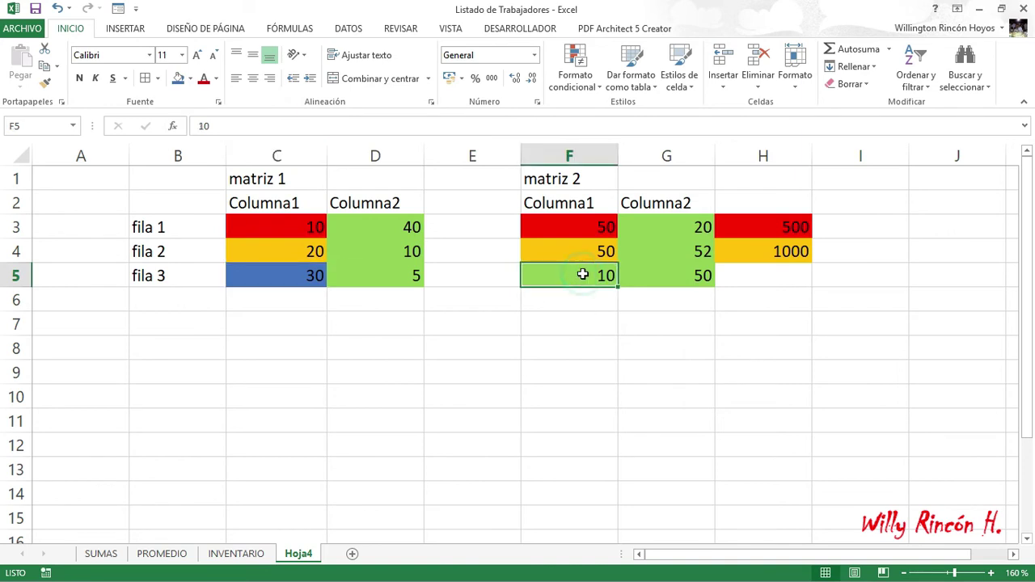
click(181, 79)
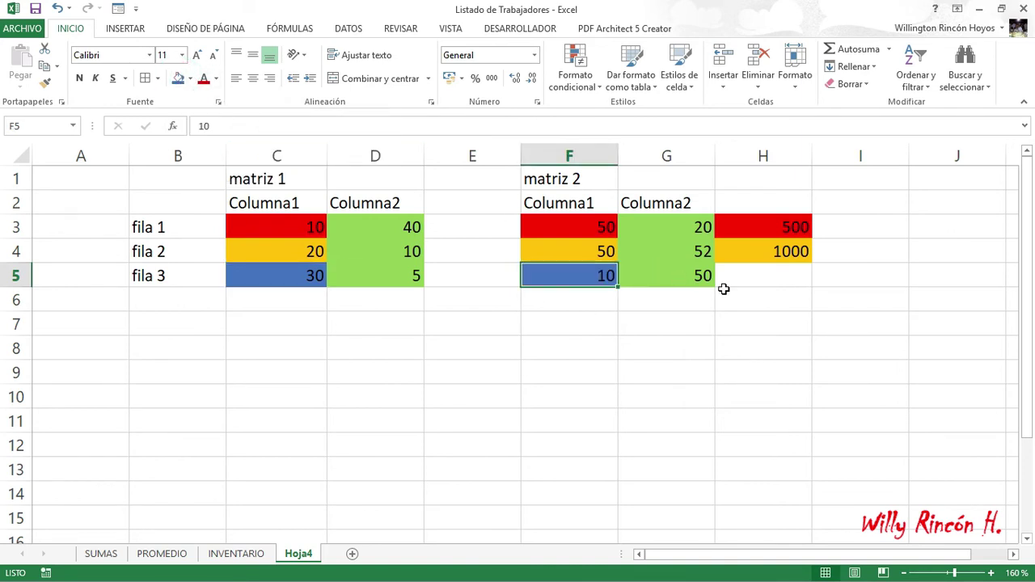
Step: Enter =C5*F5 in H5 to get 300
click(772, 281)
text(=)
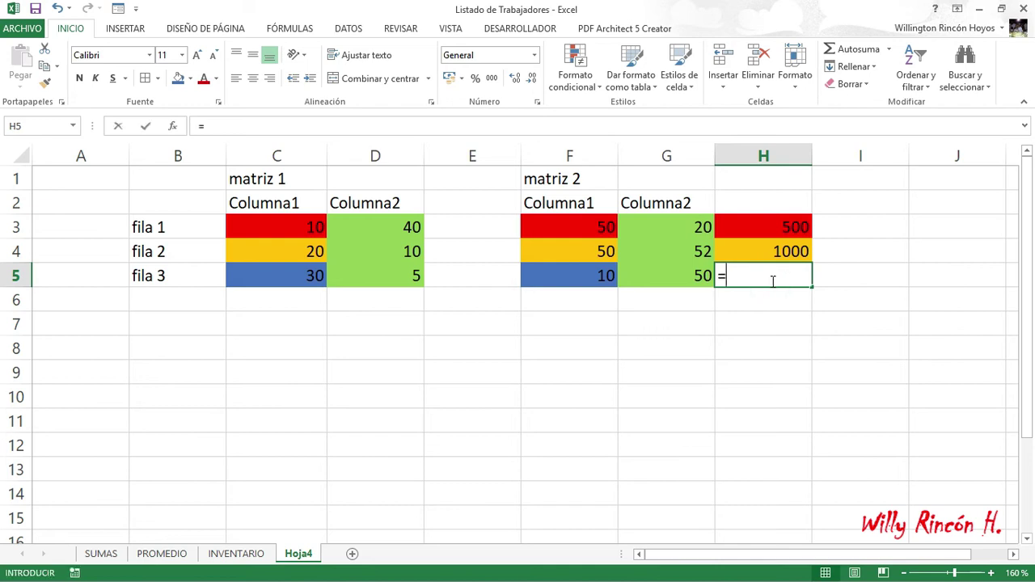
click(296, 276)
text(*)
click(556, 275)
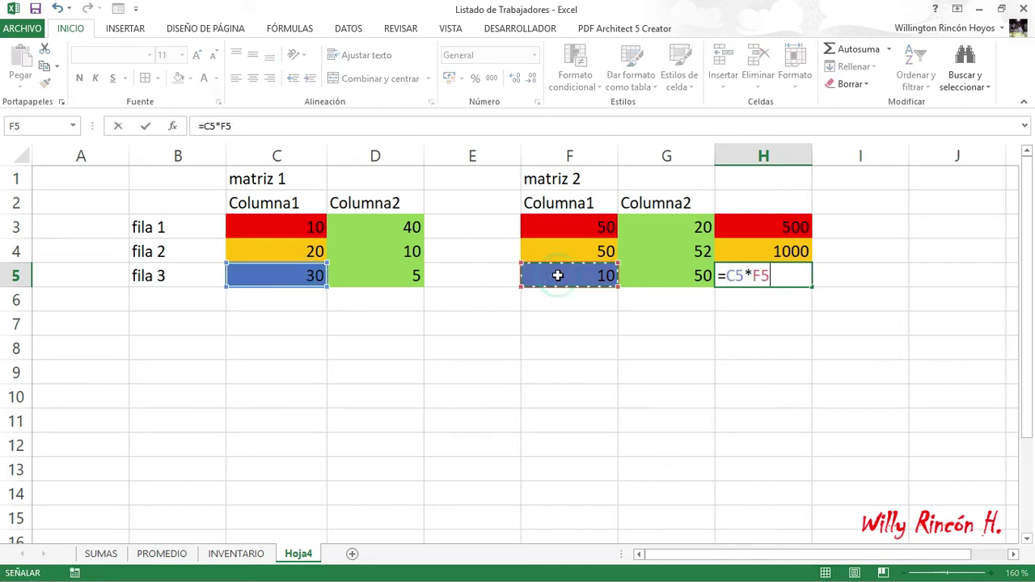
key(Return)
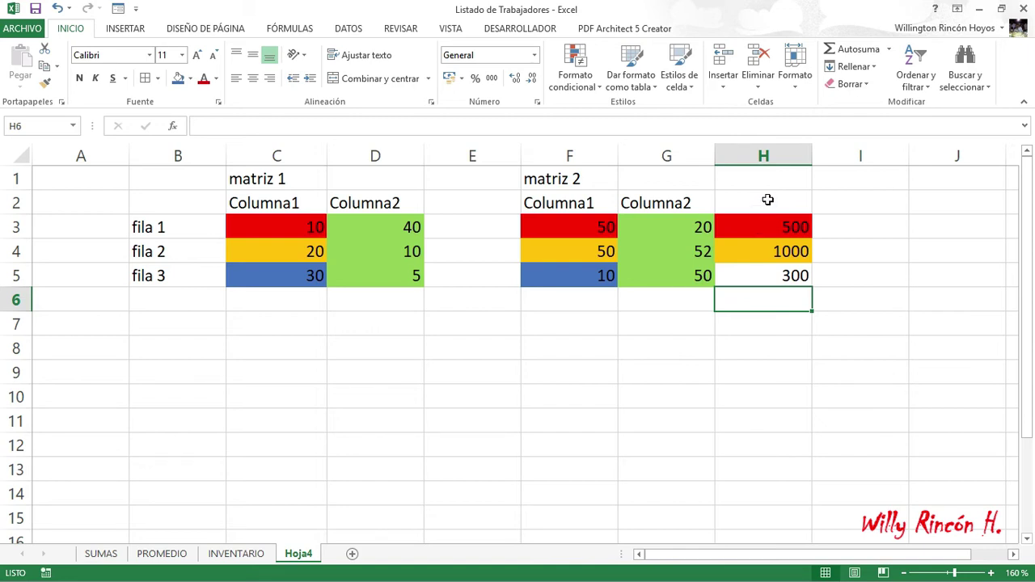
Step: Head column H with filas*columna1 in H2 and widen the column to fit
click(767, 199)
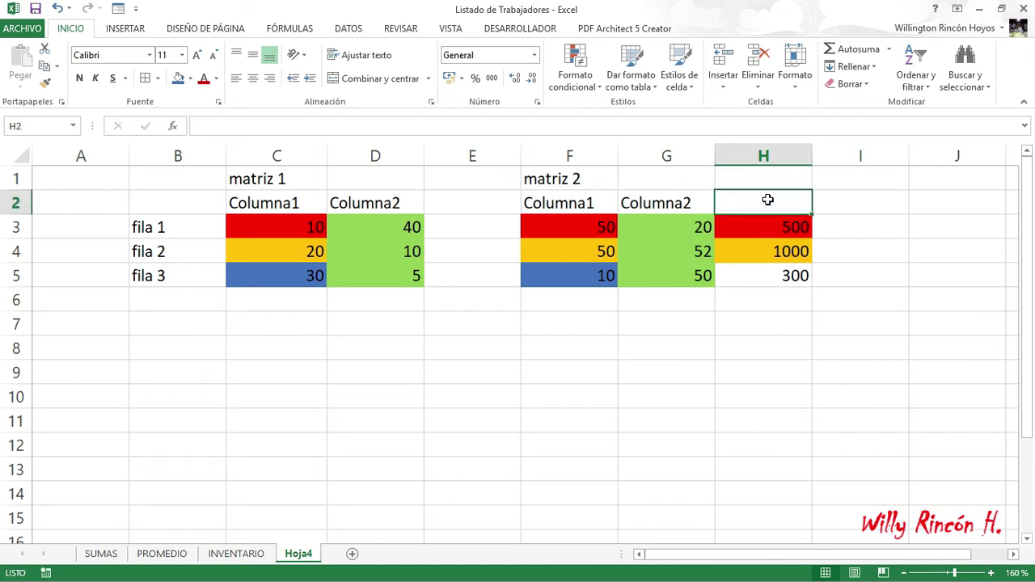
text(filas*columna1)
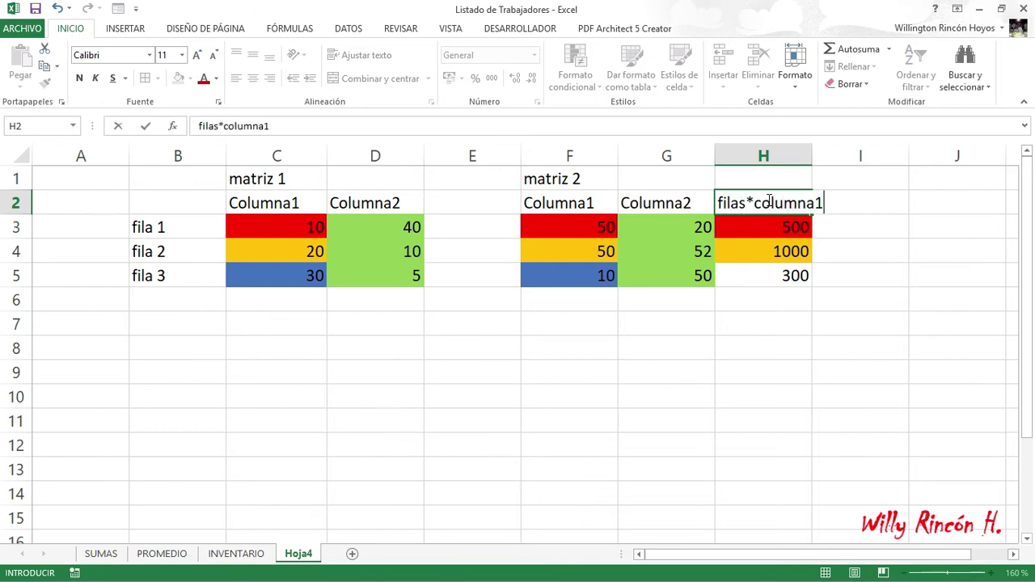
key(Return)
drag(814, 153, 833, 154)
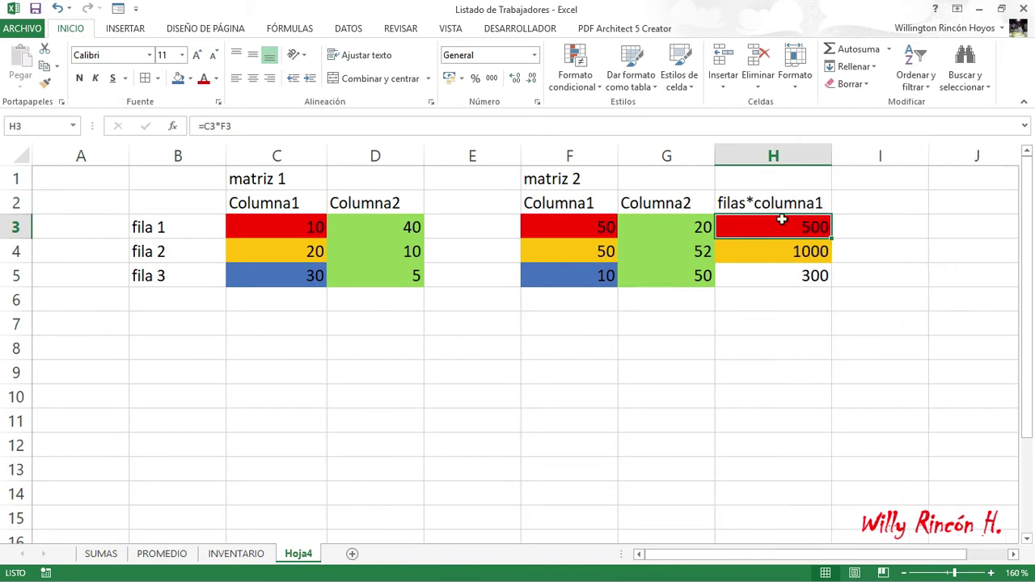
Step: Fill D3 and G3 dark grey and enter =D3*G3 in I3
click(396, 230)
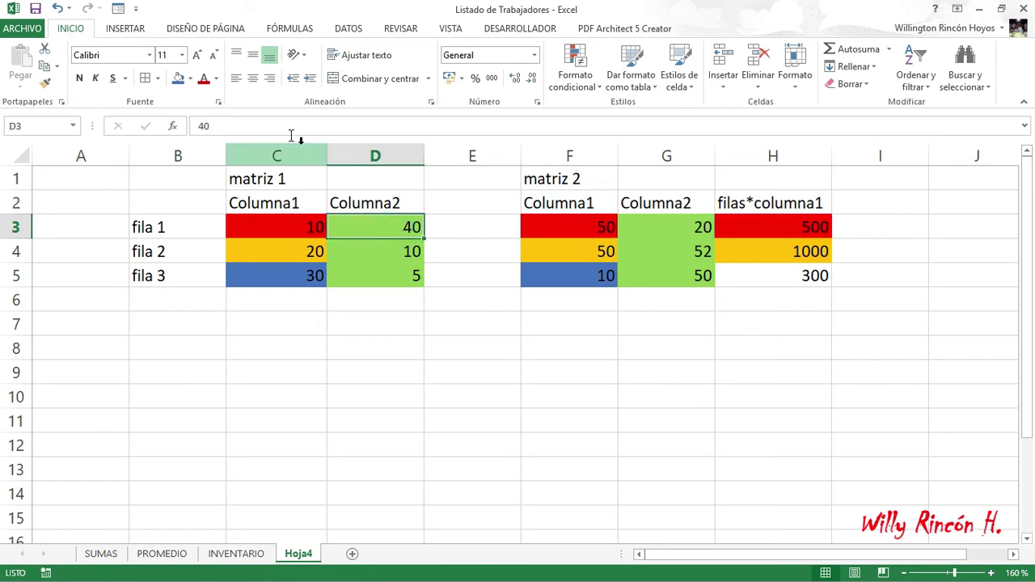
click(190, 78)
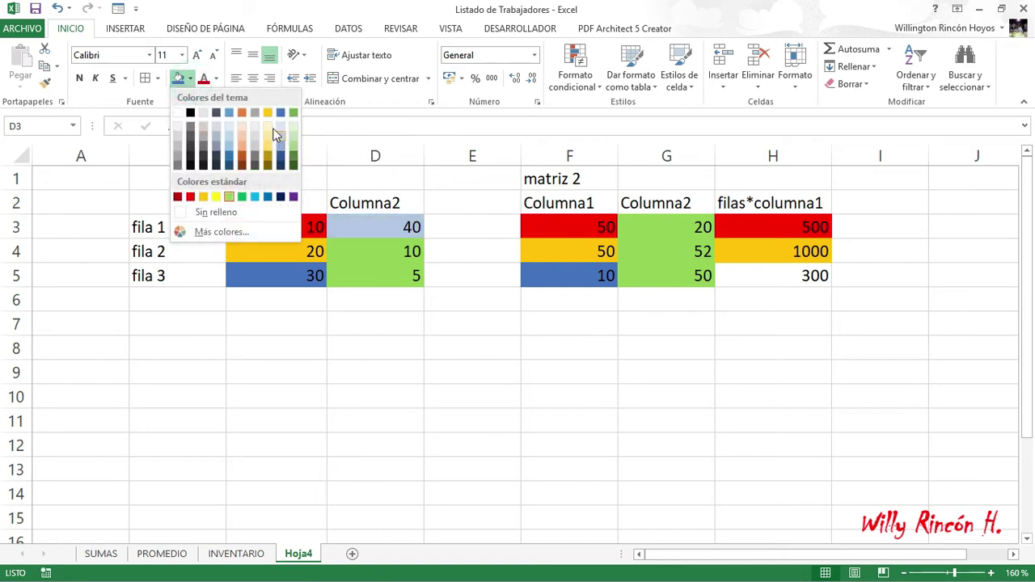
click(203, 157)
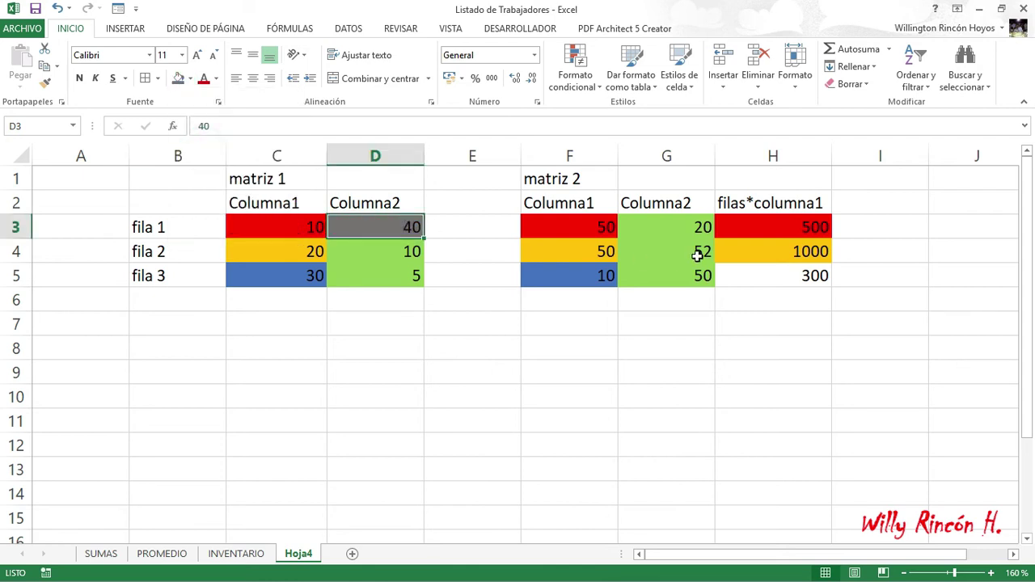
click(694, 226)
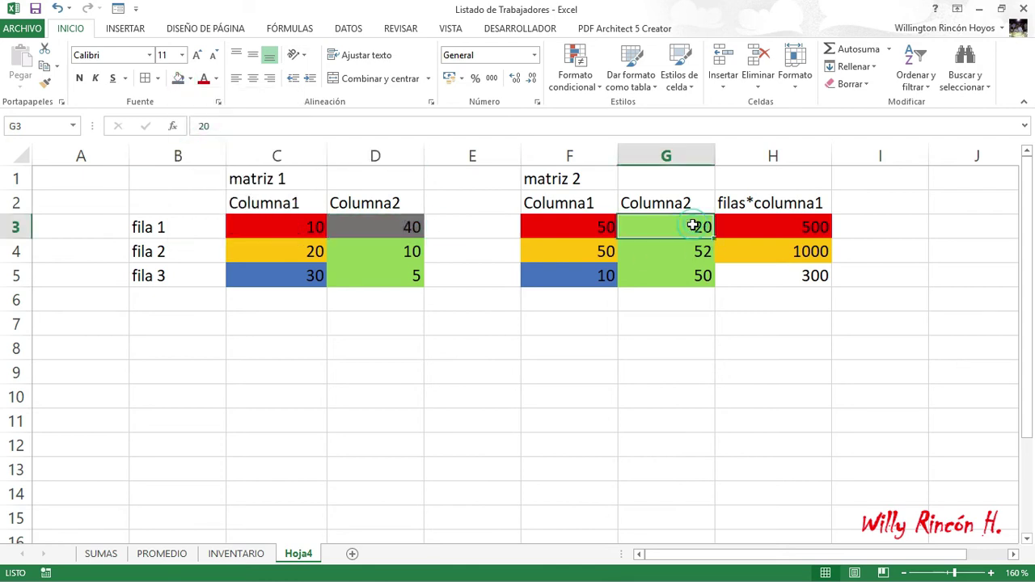
click(178, 78)
click(875, 226)
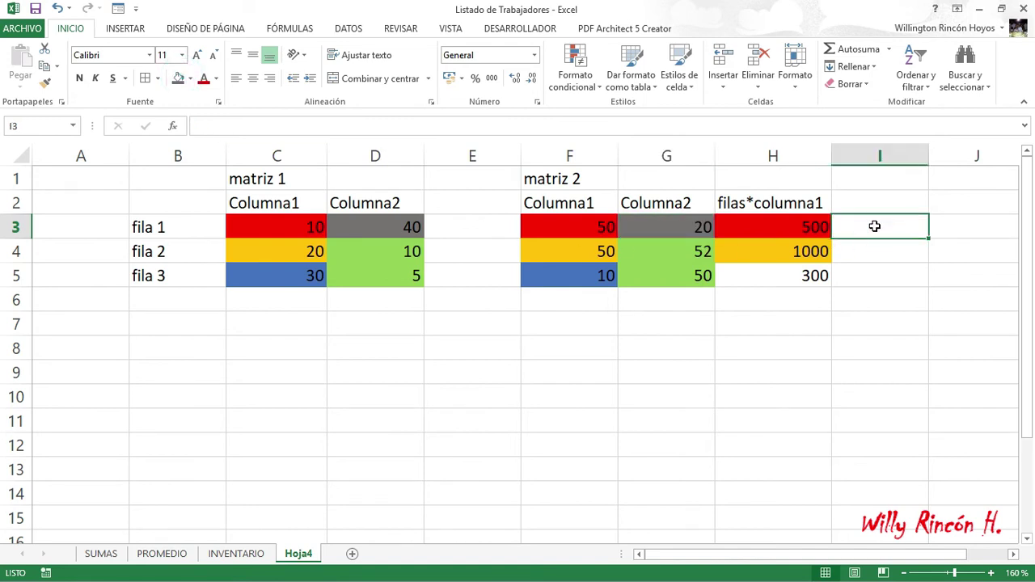
text(=)
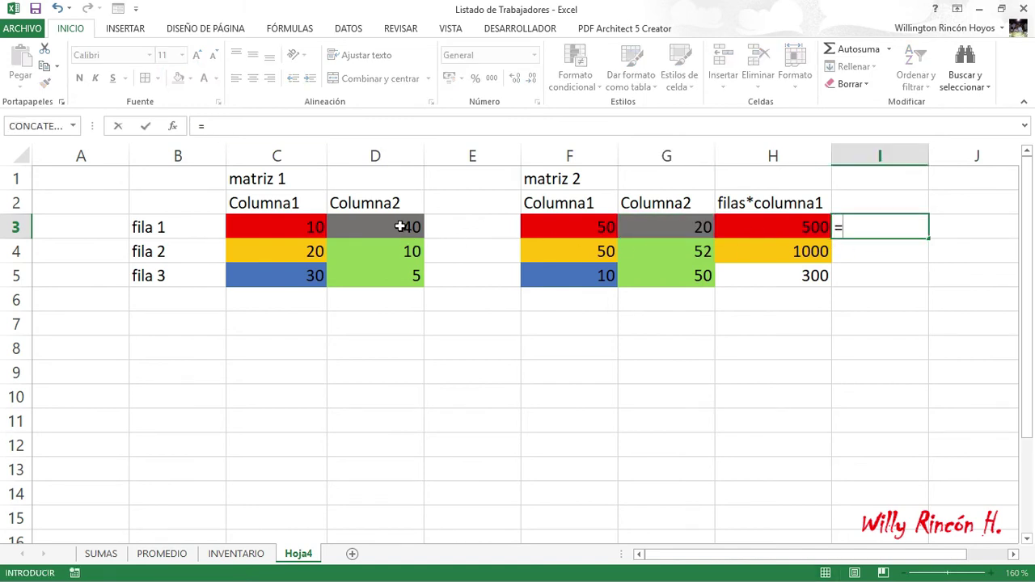
click(402, 227)
text(*)
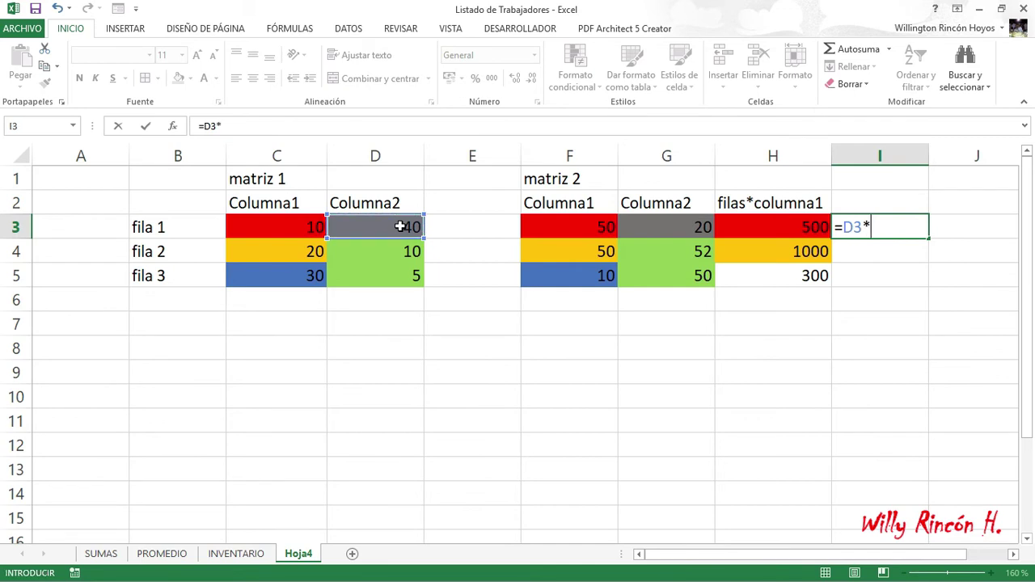
click(645, 224)
key(Return)
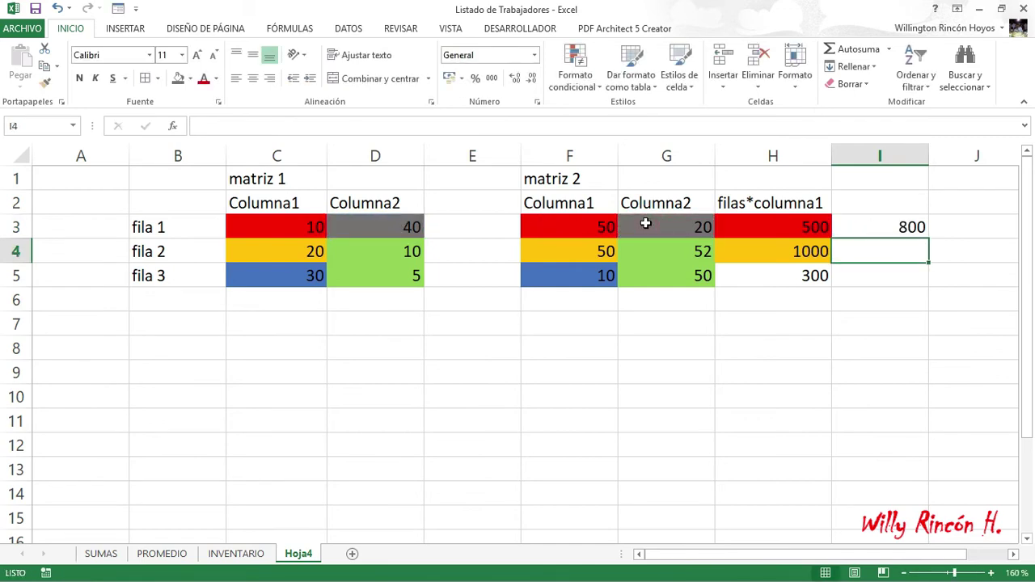
Step: Fill D4 and G4 near-black and enter =D4*G4 in I4, giving 520
click(384, 252)
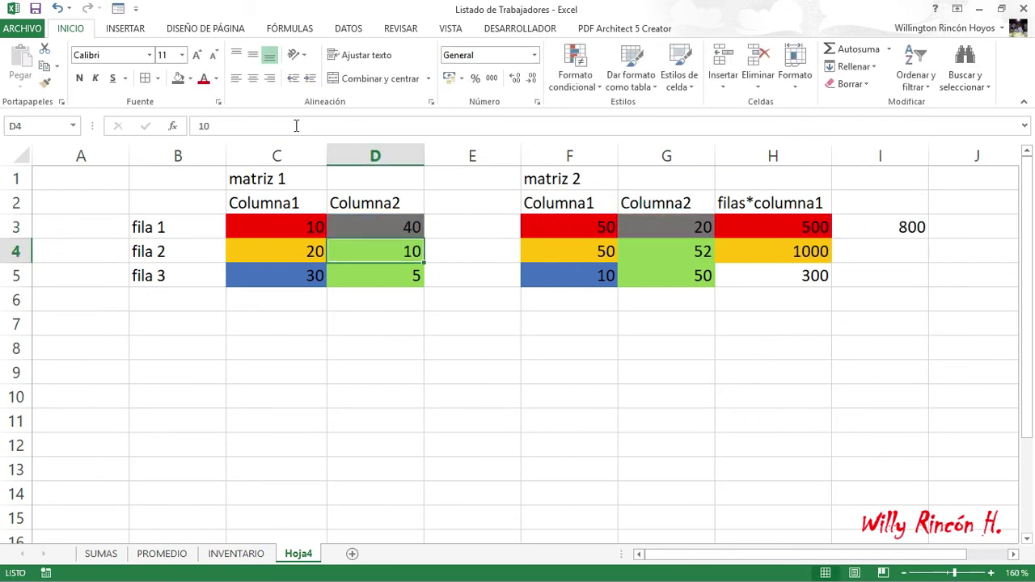
click(190, 79)
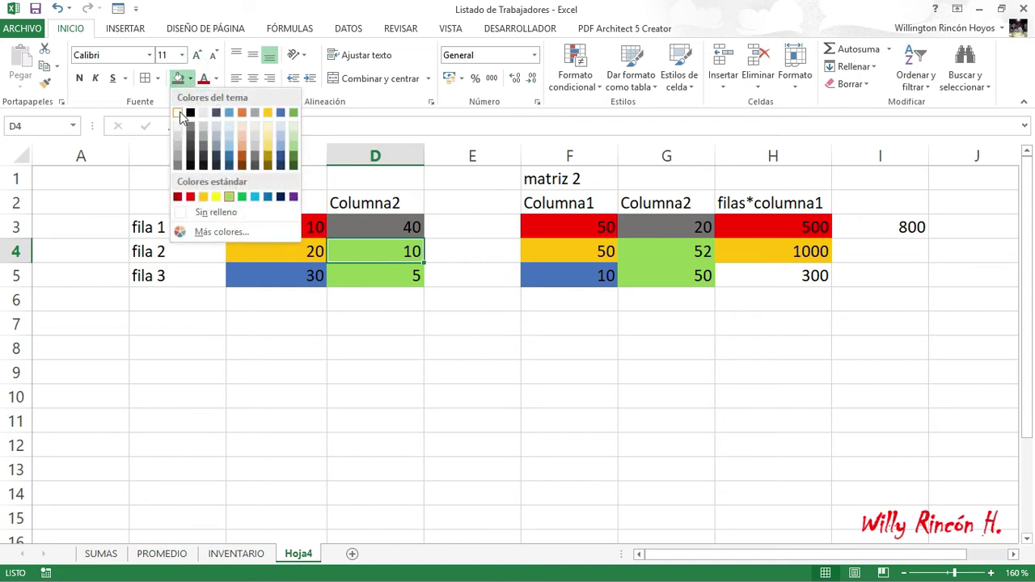
click(194, 160)
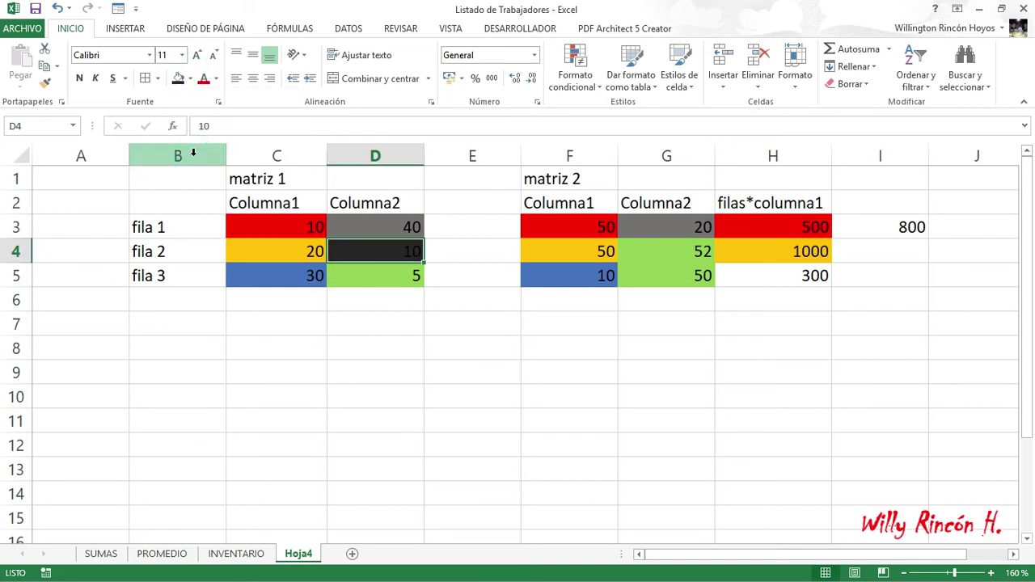
click(793, 251)
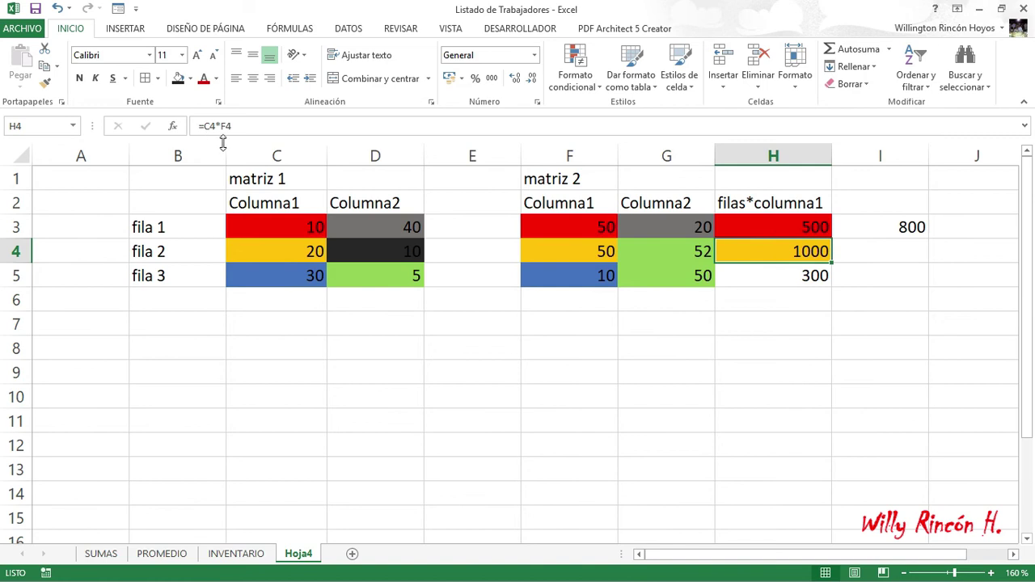
click(668, 252)
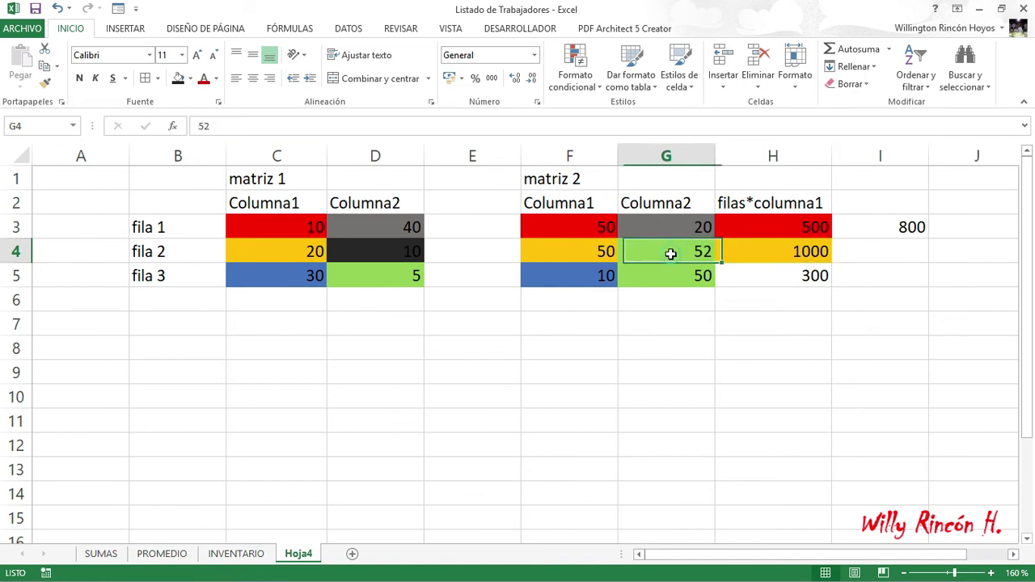
click(176, 78)
click(864, 253)
text(=)
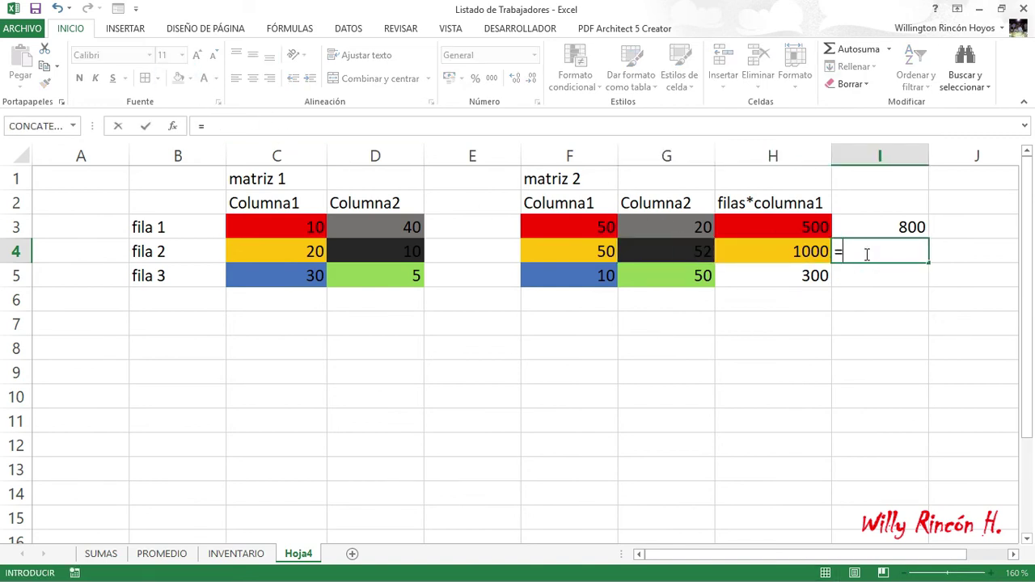
click(410, 258)
text(*)
click(642, 259)
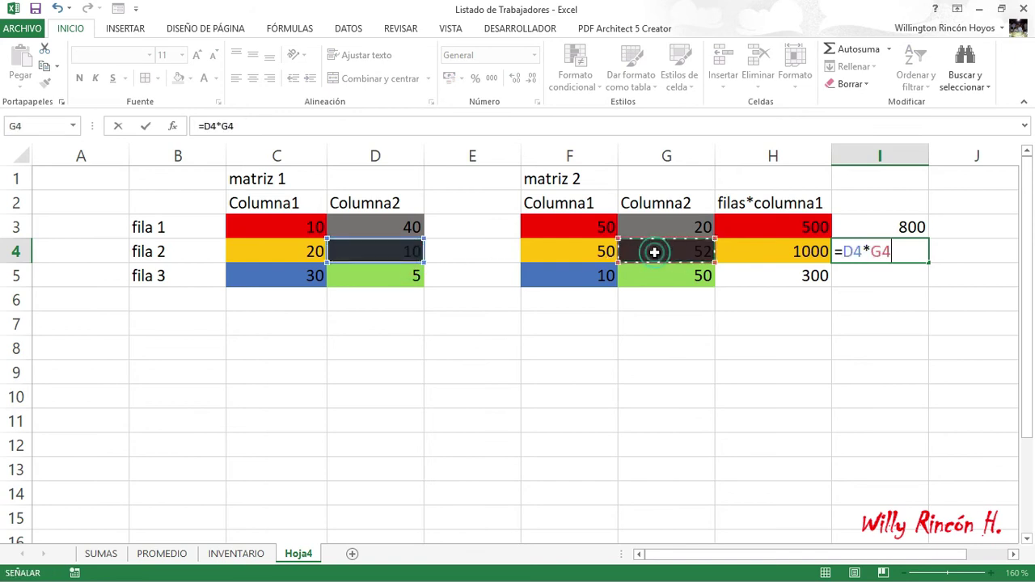
key(Return)
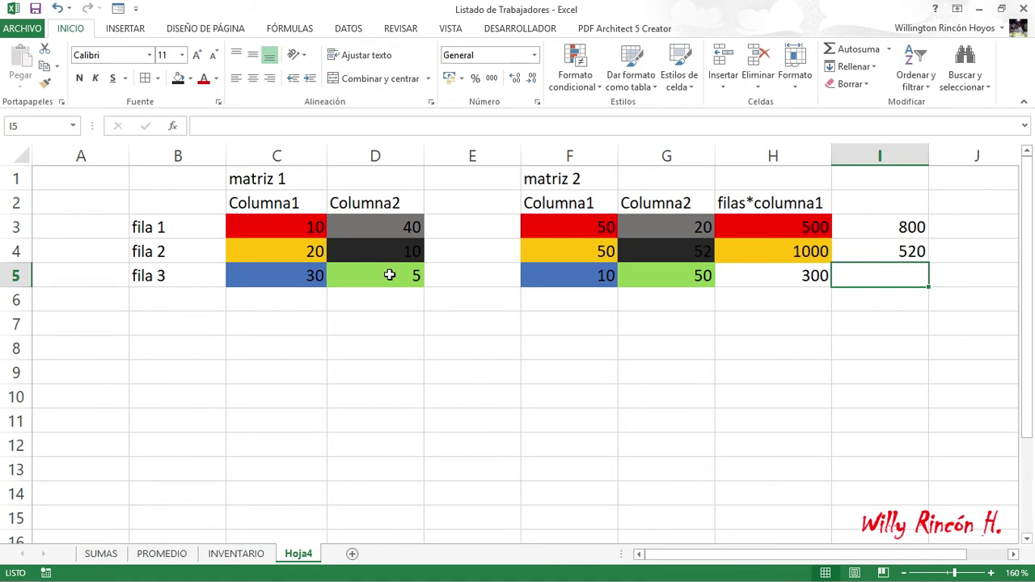
Step: Give cell H5 a blue fill
click(389, 275)
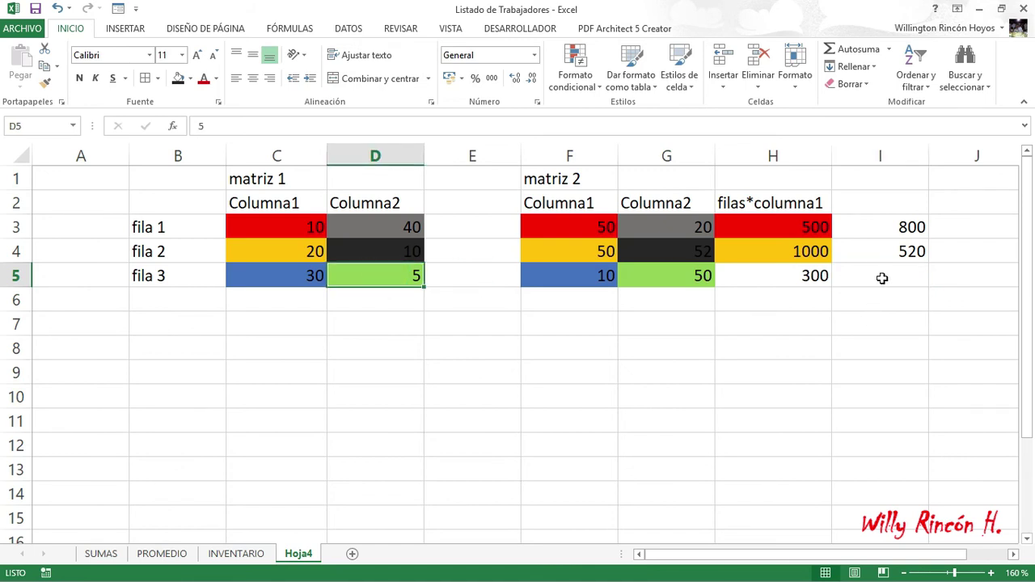
click(885, 281)
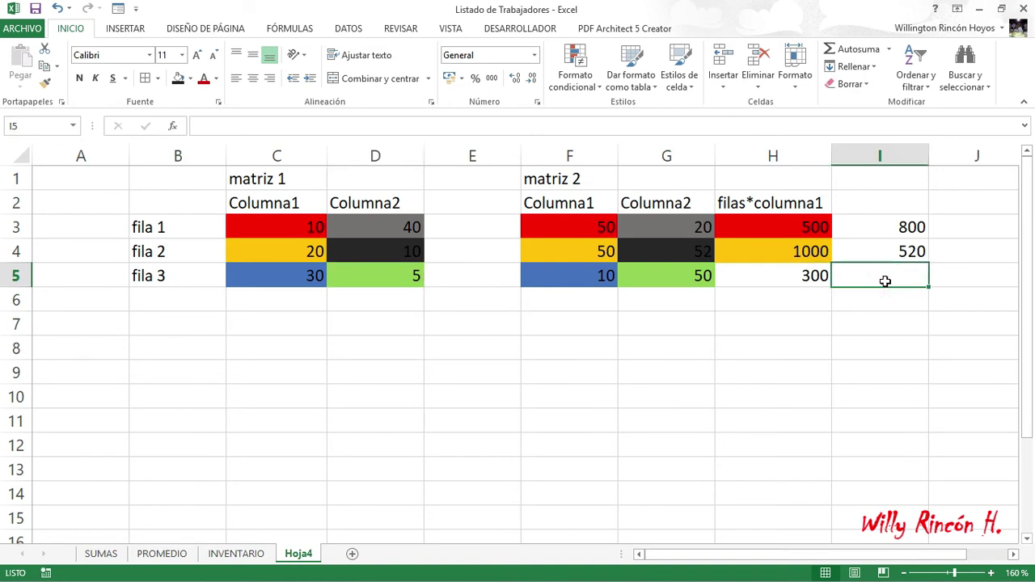
click(789, 276)
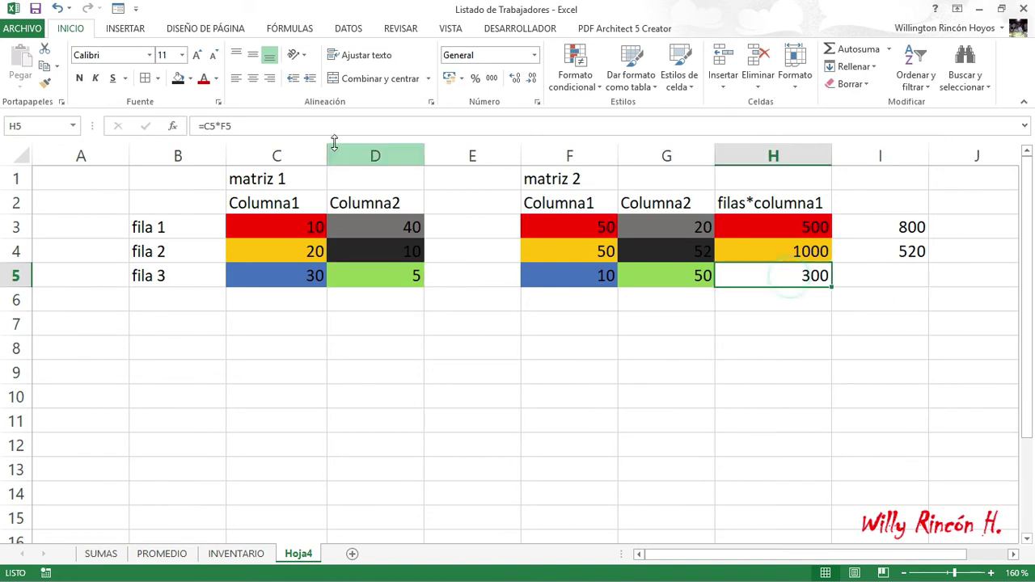
click(191, 80)
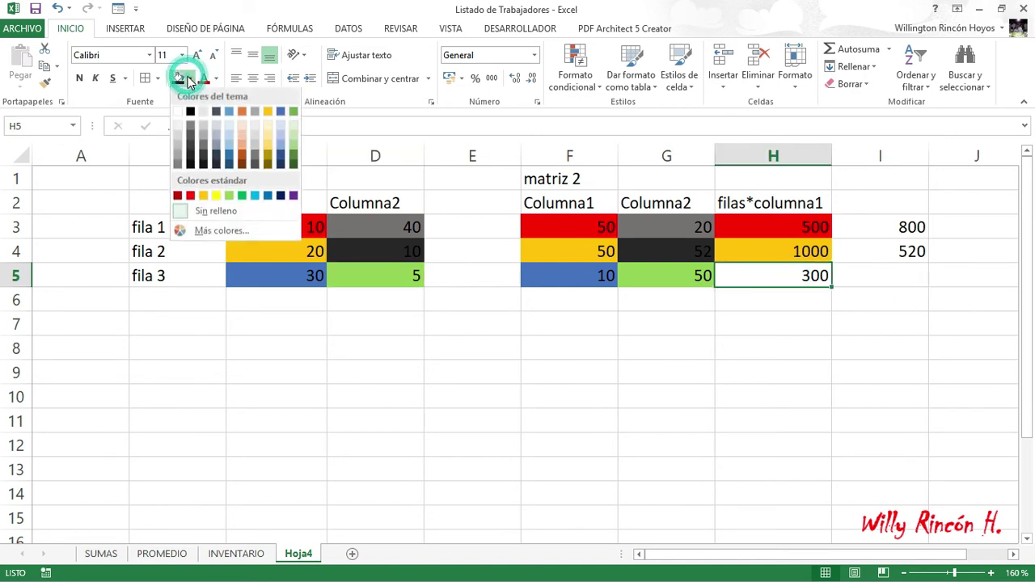
click(280, 113)
Step: Enter =D5*G5 in I5 for the last Columna2 product
click(877, 268)
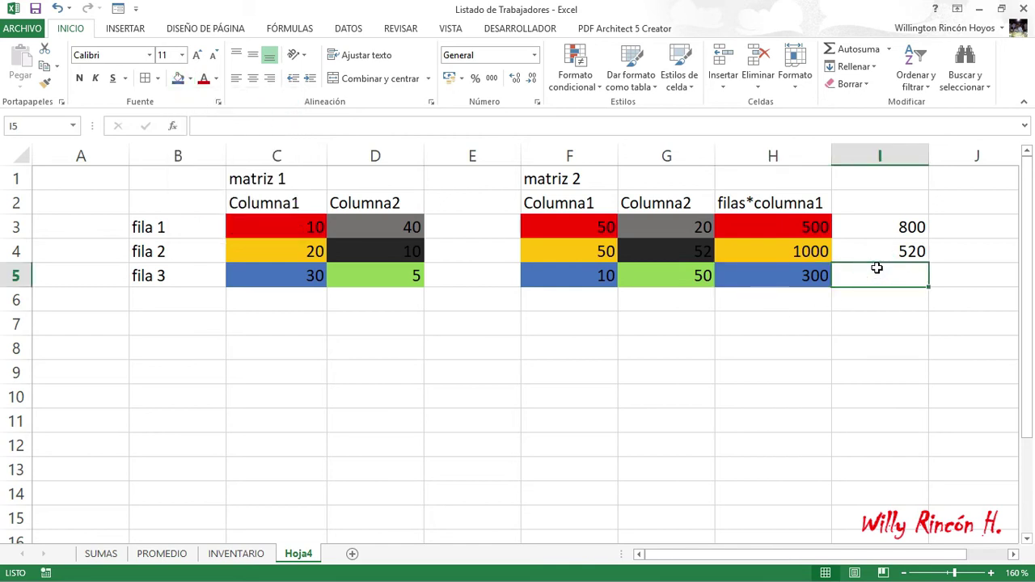
double_click(877, 268)
text(=)
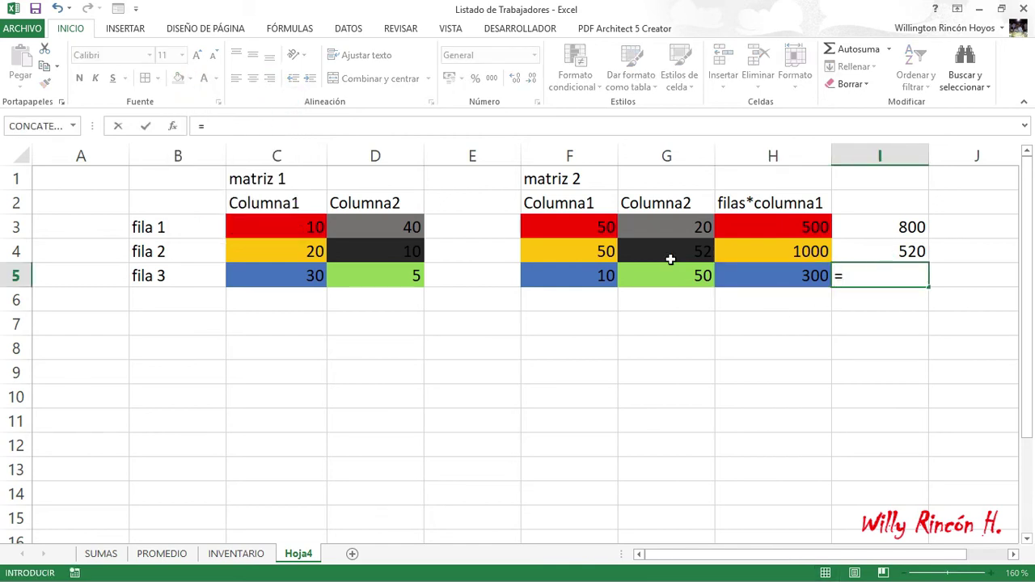
click(411, 275)
text(*)
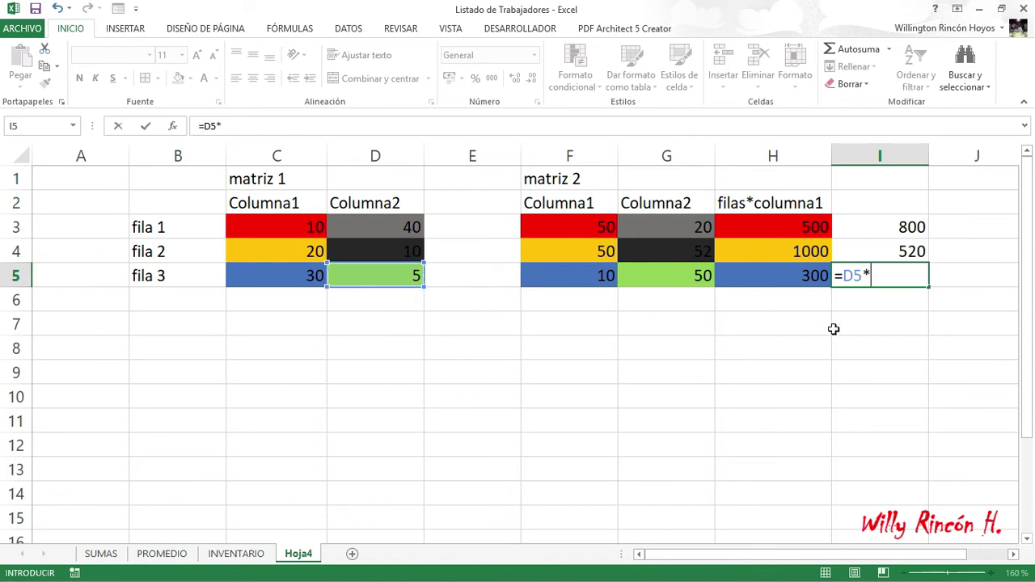
click(686, 276)
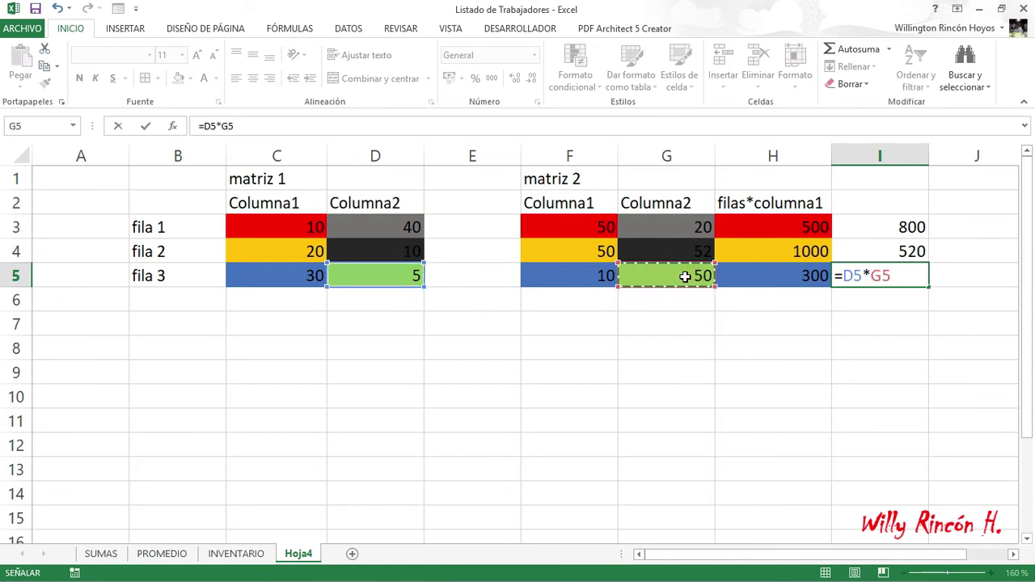
key(Return)
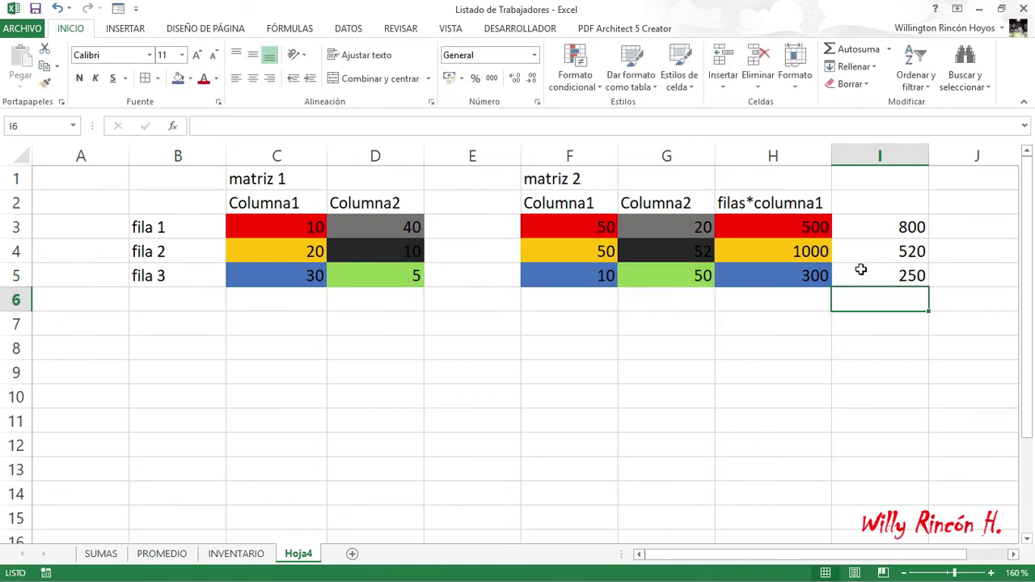
Step: Shade I3 grey, I4 dark grey and I5 green
click(890, 229)
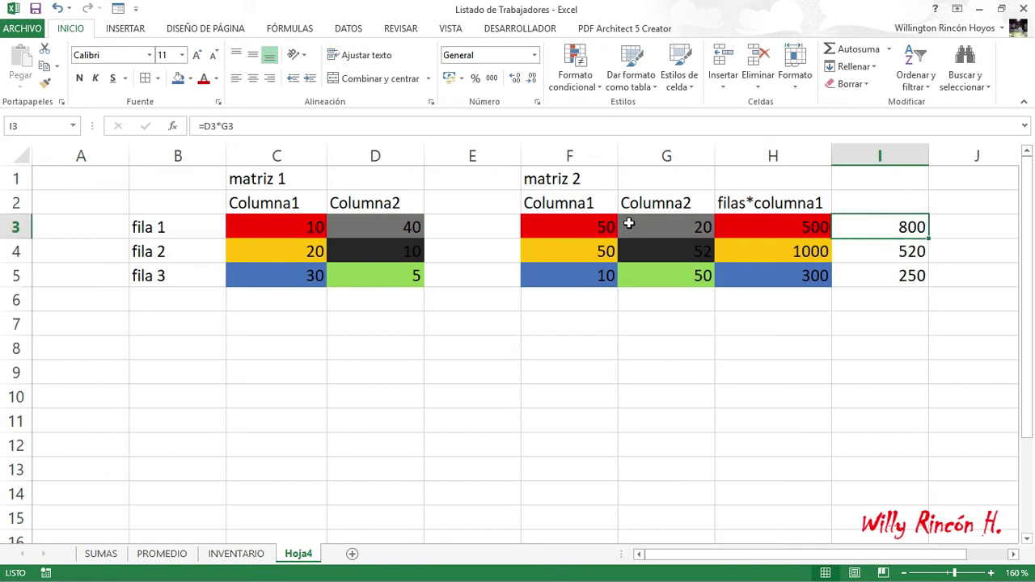
click(190, 78)
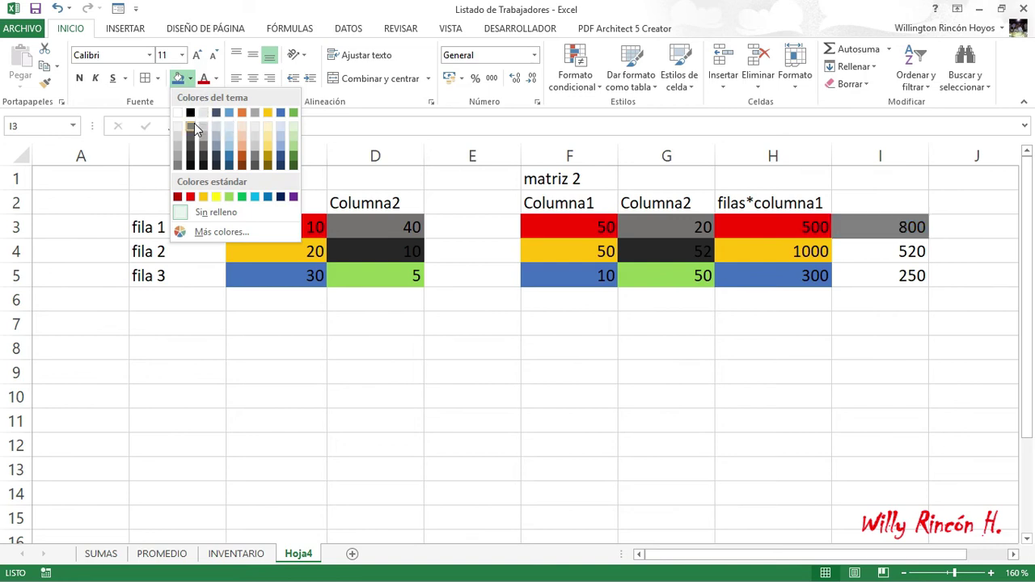
click(194, 123)
click(881, 247)
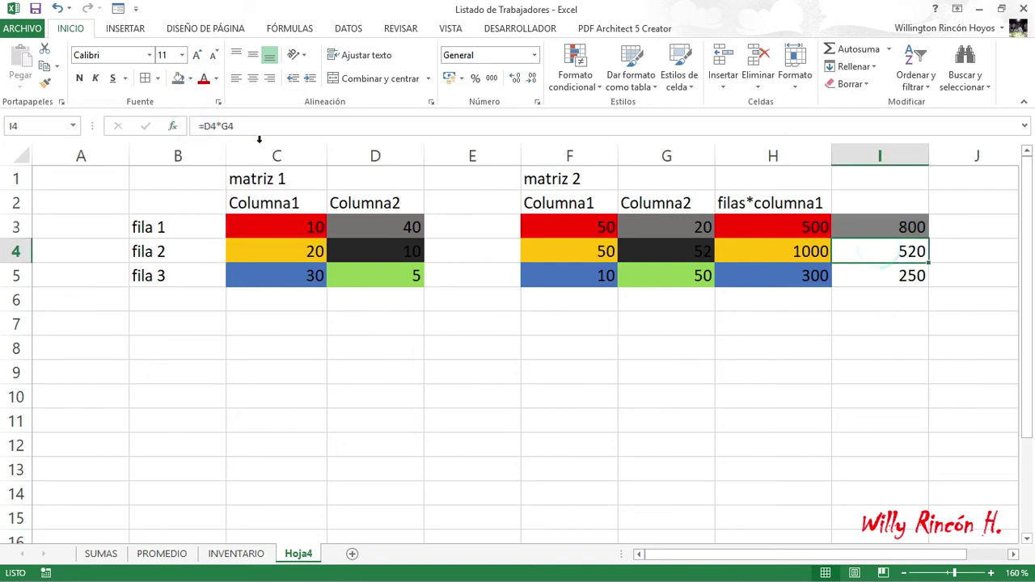
click(191, 79)
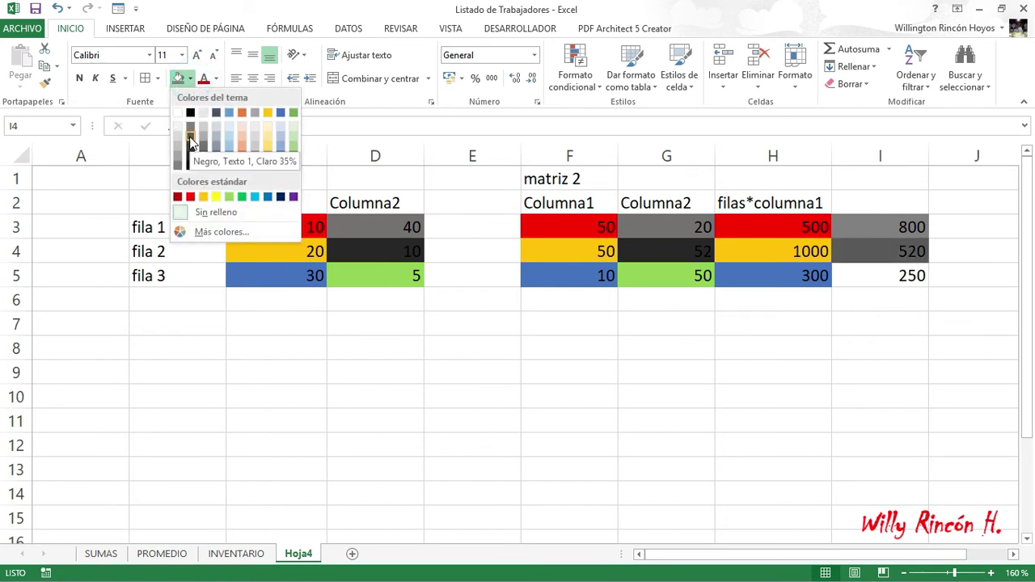
click(189, 145)
click(870, 277)
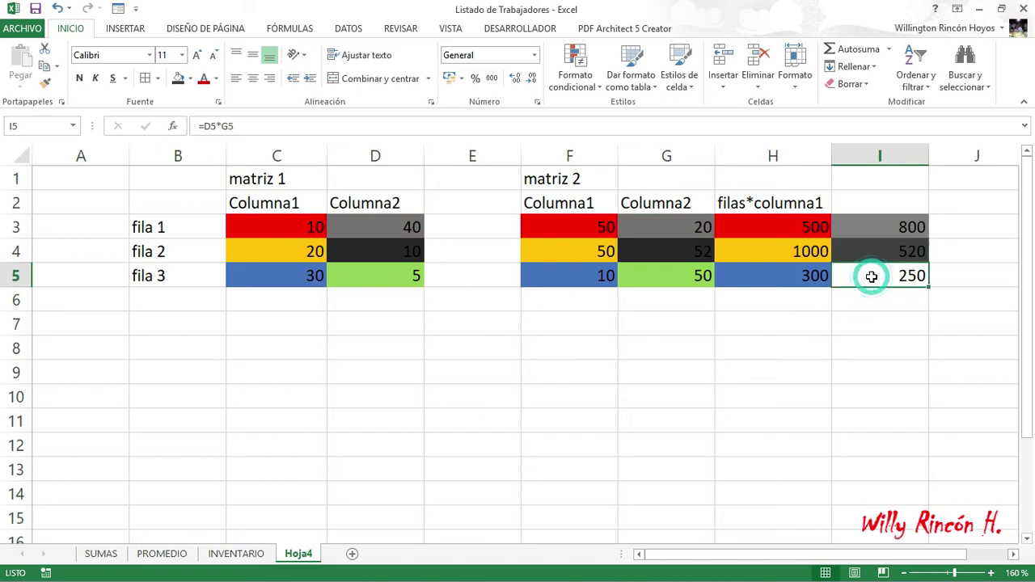
click(190, 80)
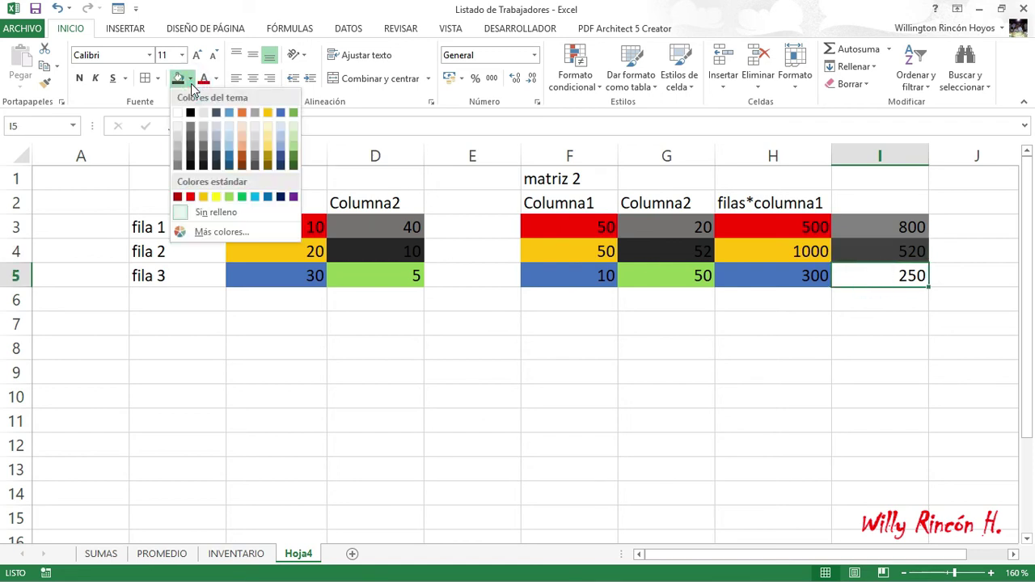
click(293, 114)
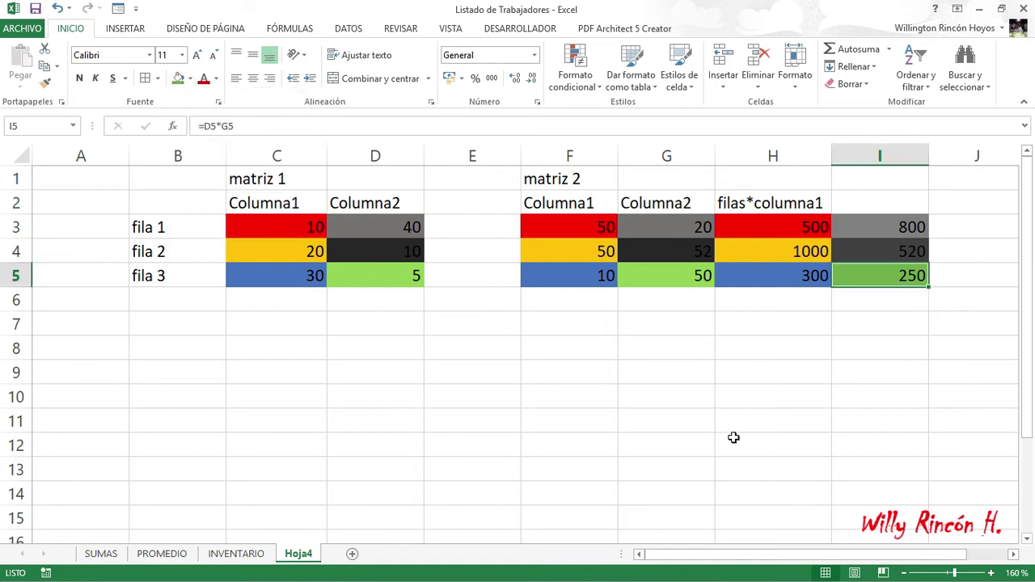
Step: Head column I with 'filas*columna2' in I2
click(873, 198)
double_click(874, 199)
text(filas*columna2)
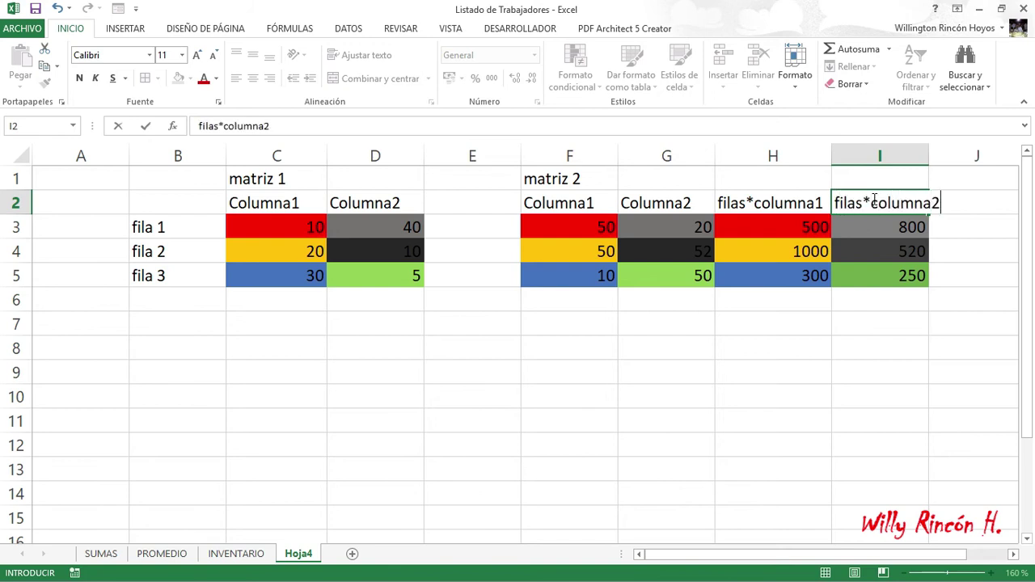
key(Return)
key(Left)
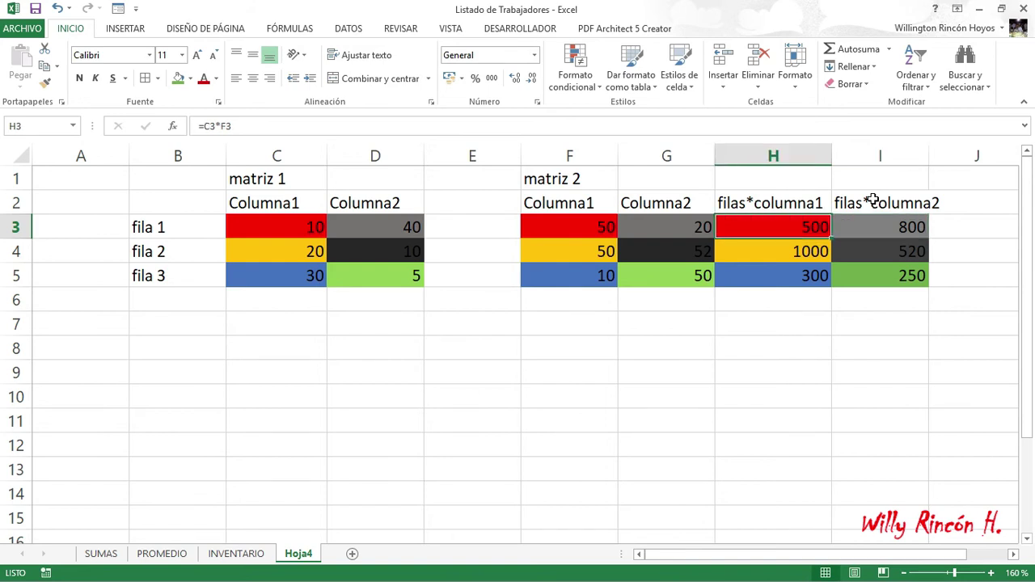
key(shift+Down)
key(shift+Down)
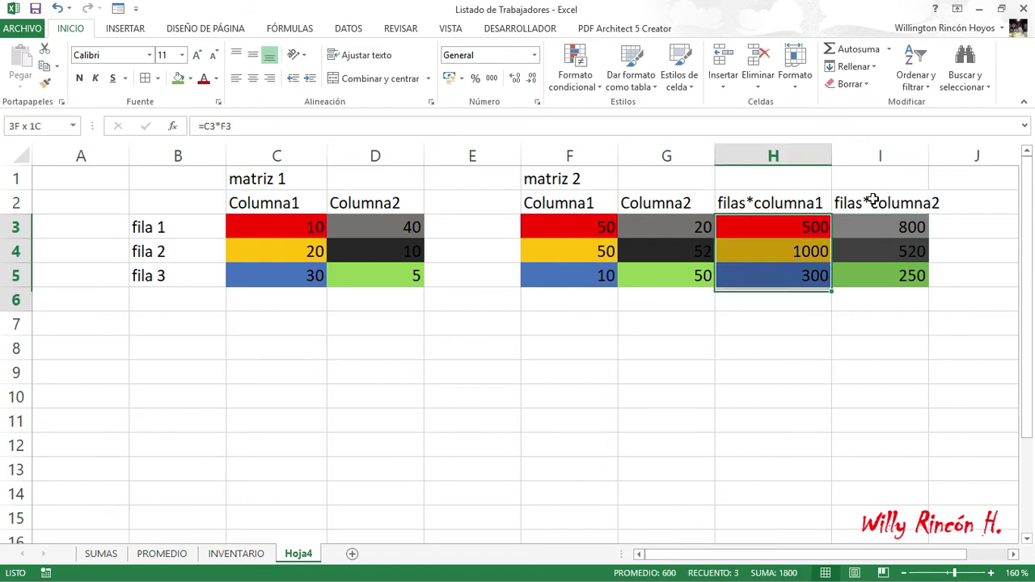
key(shift+Down)
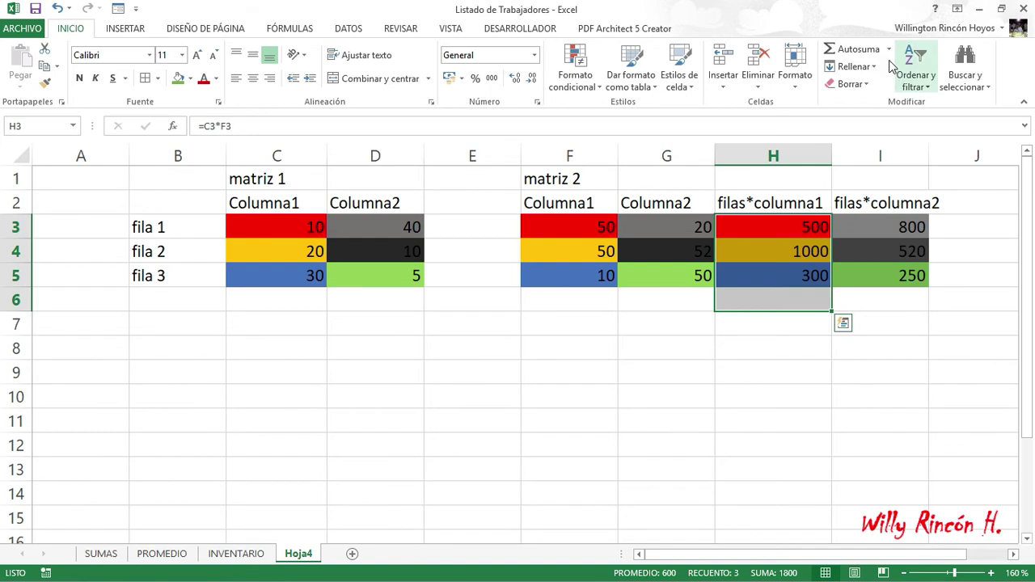
click(878, 48)
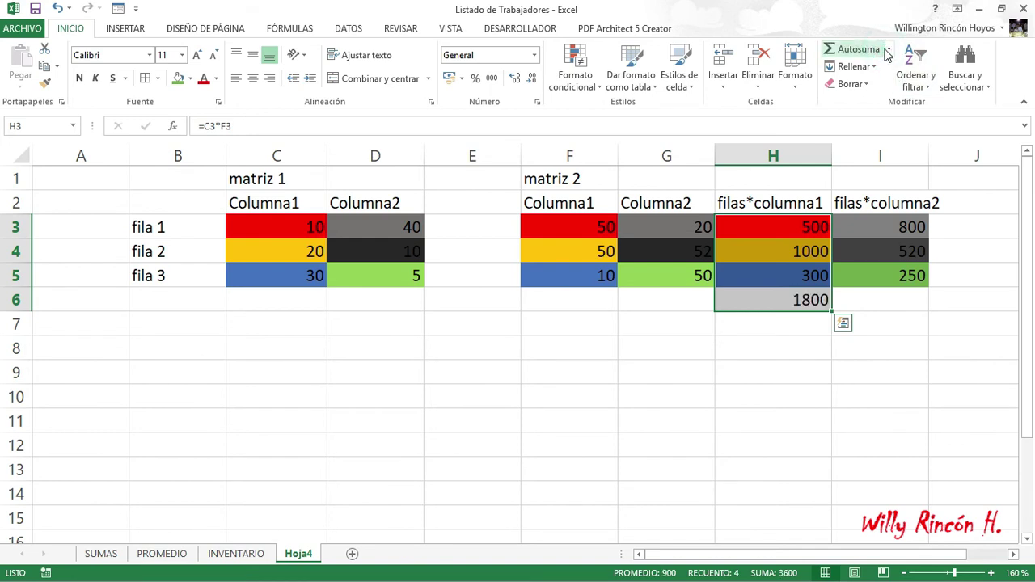
click(823, 304)
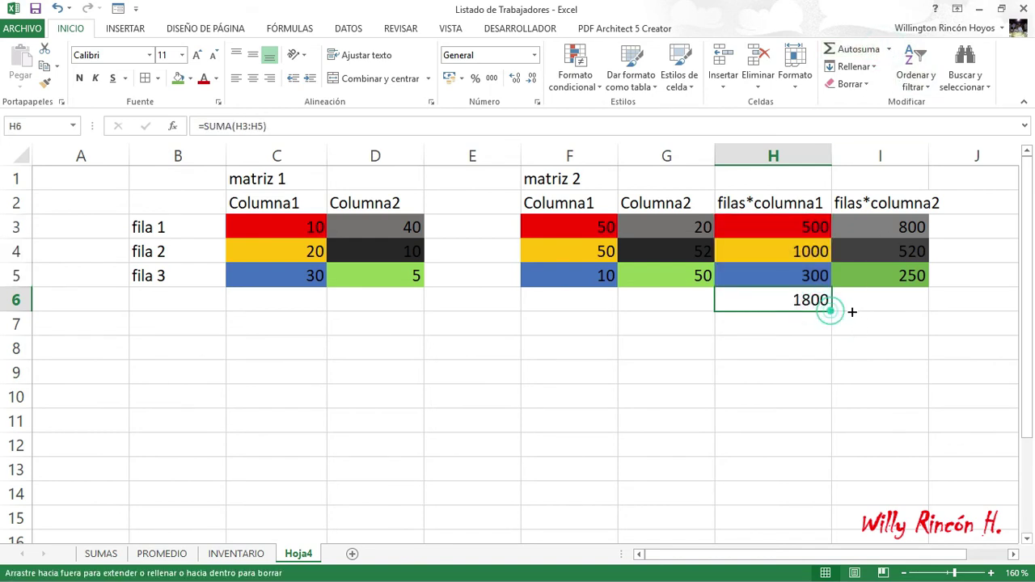
drag(851, 311, 887, 310)
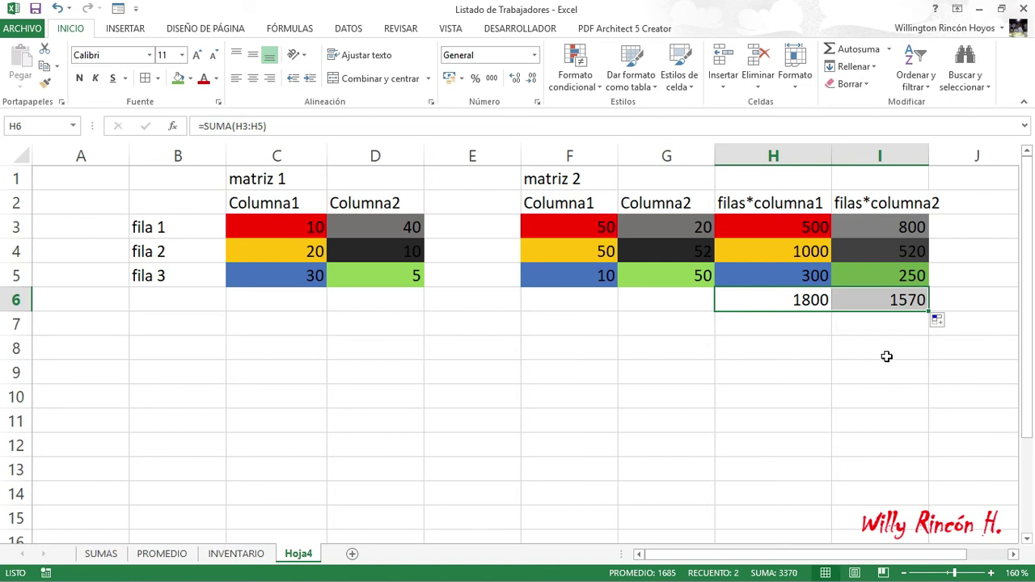
click(954, 301)
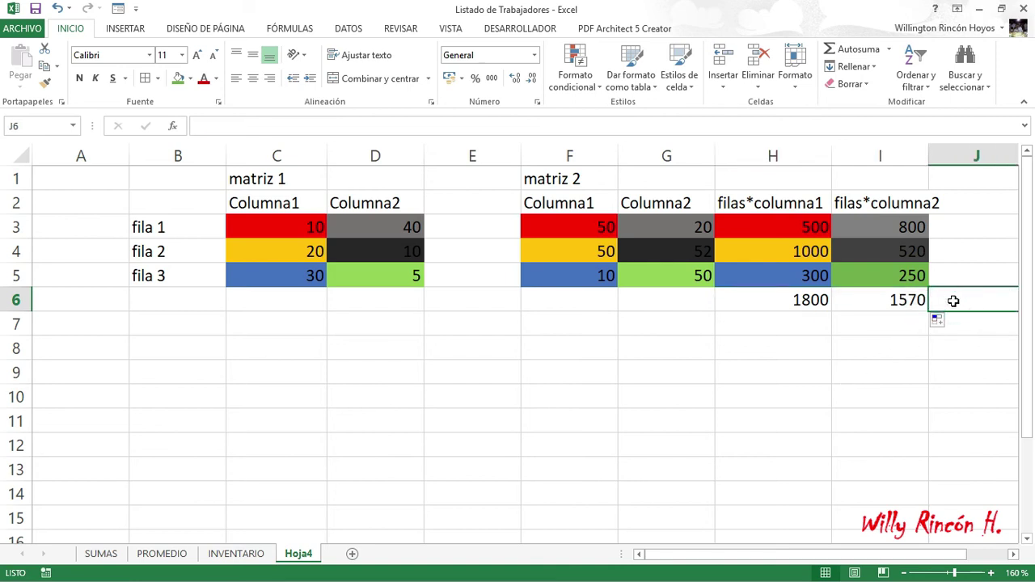
text(=)
click(709, 304)
text(+)
click(754, 301)
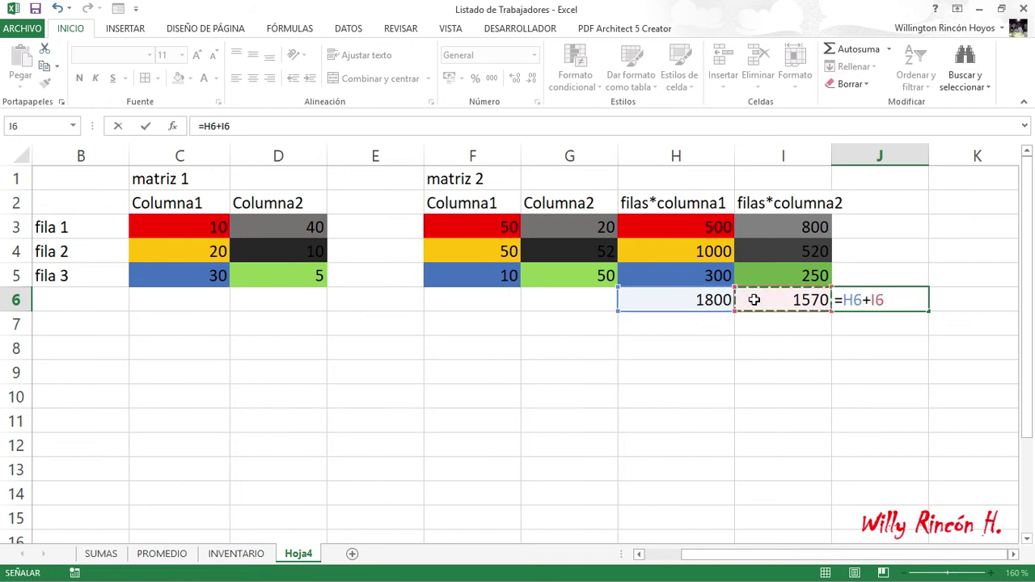
key(Return)
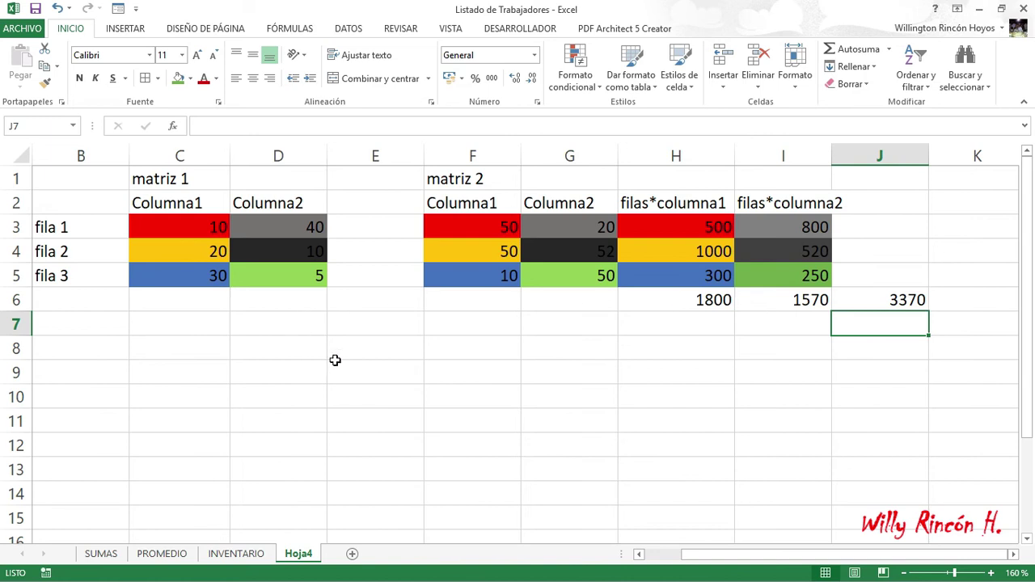
click(254, 368)
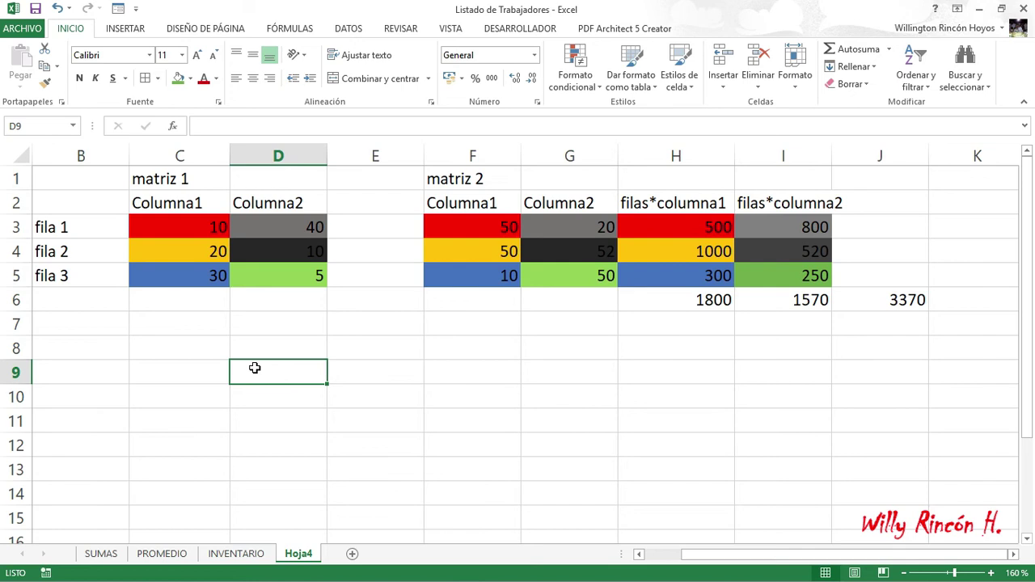
Step: Enter =SUMAPRODUCTO(C3:D5,F3:G5) in D9
double_click(255, 368)
text(=)
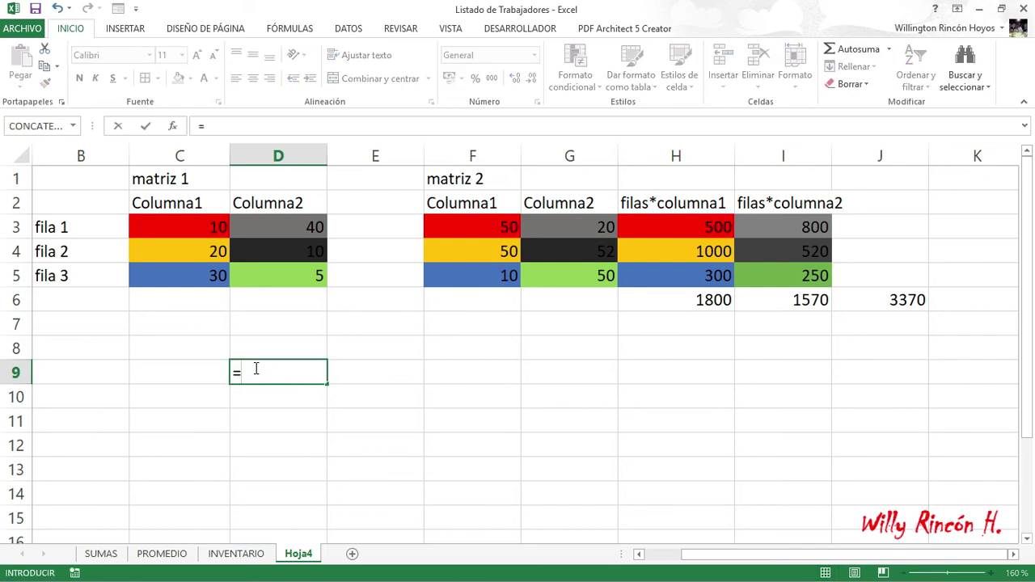
text(suma)
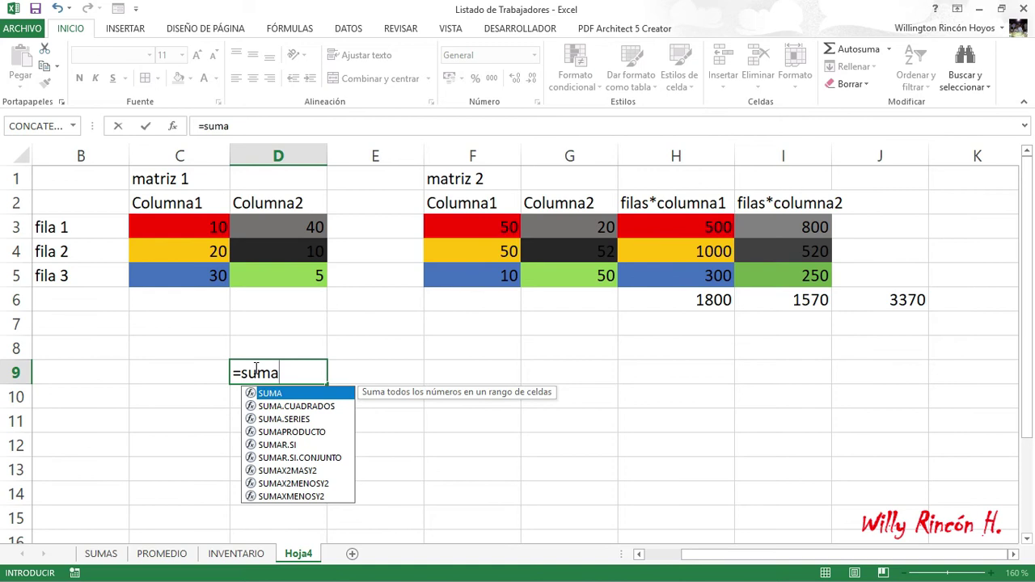
key(Down)
key(Down)
key(Down)
key(Tab)
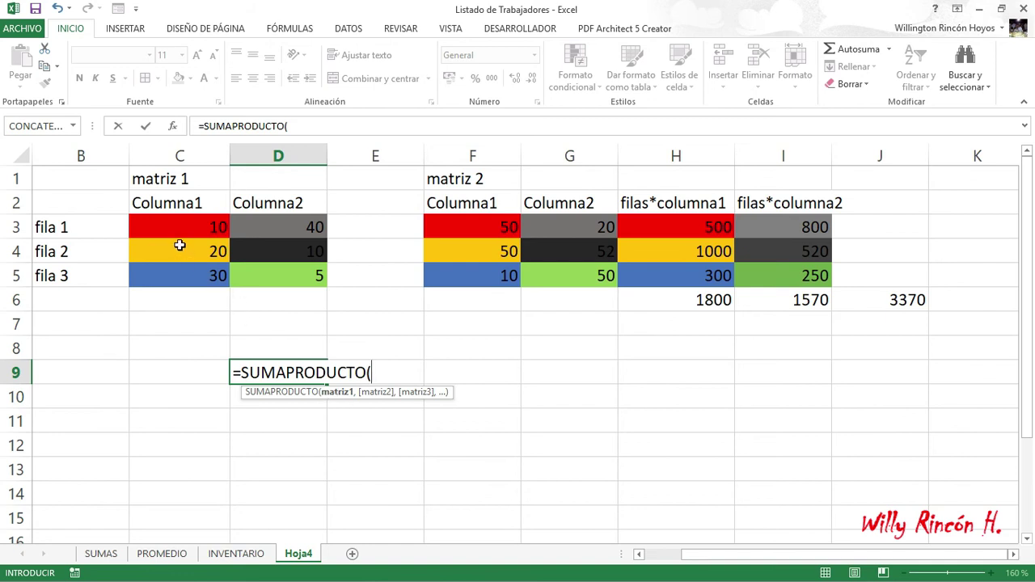
drag(178, 223, 262, 272)
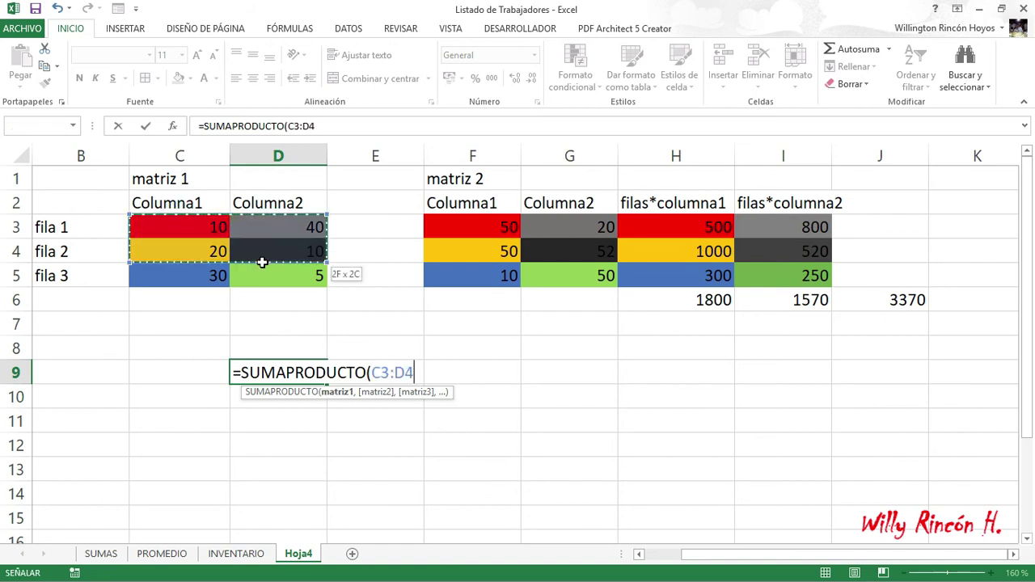
text(,)
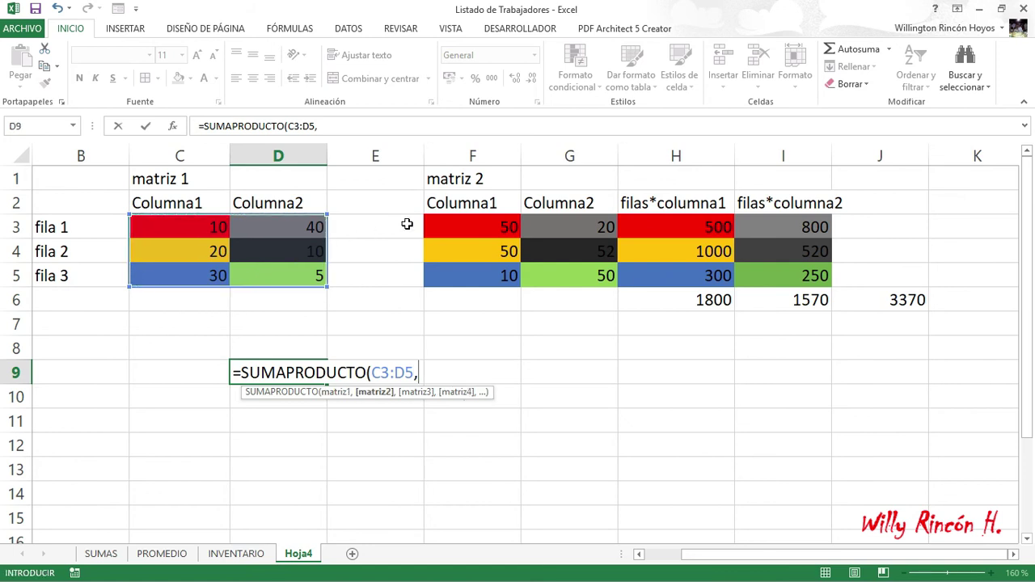
click(445, 224)
drag(480, 224, 547, 274)
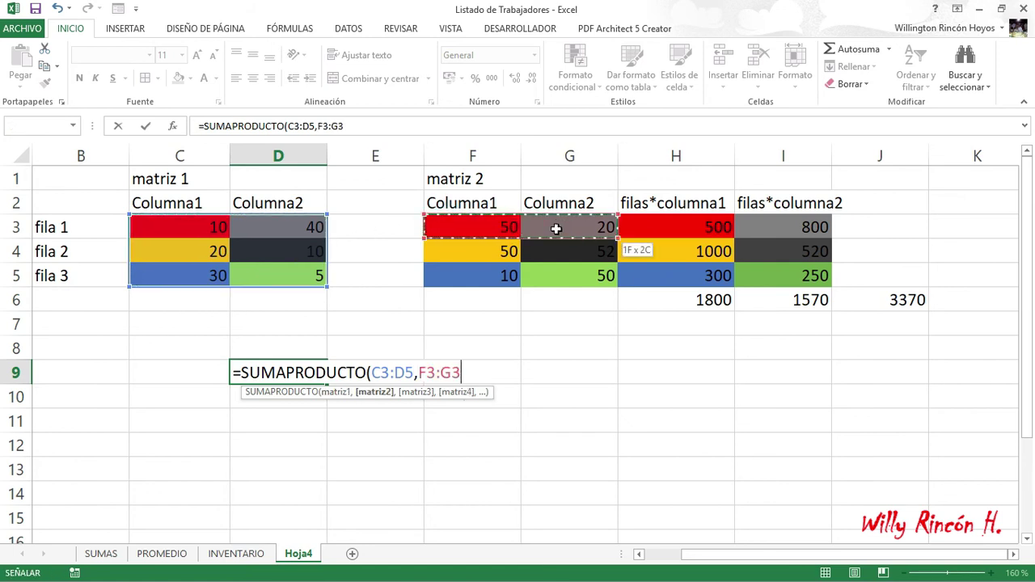
text())
key(Return)
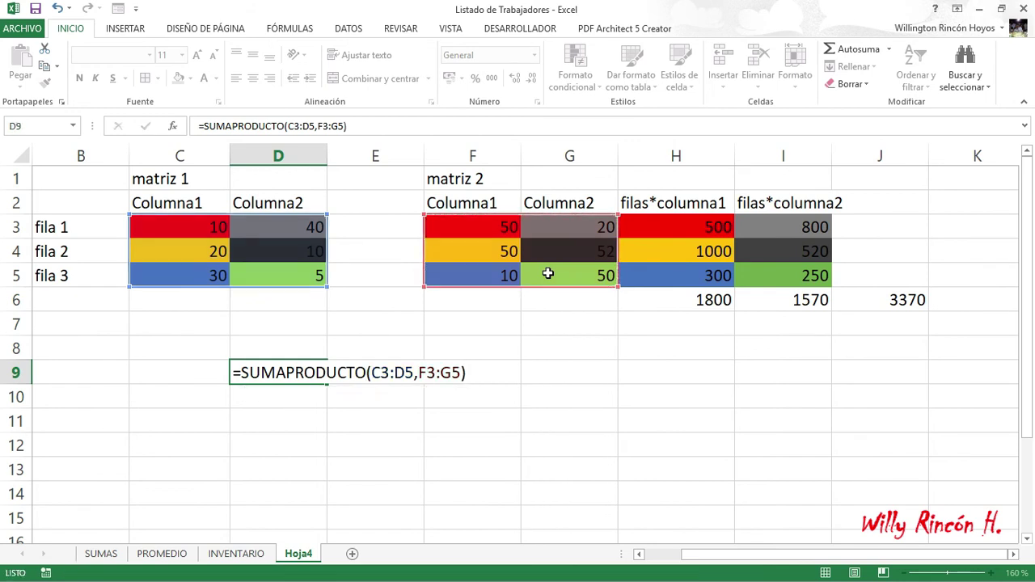
Step: Confirm D9 matches the 3370 total in J6, then go to the INVENTARIO sheet
click(251, 372)
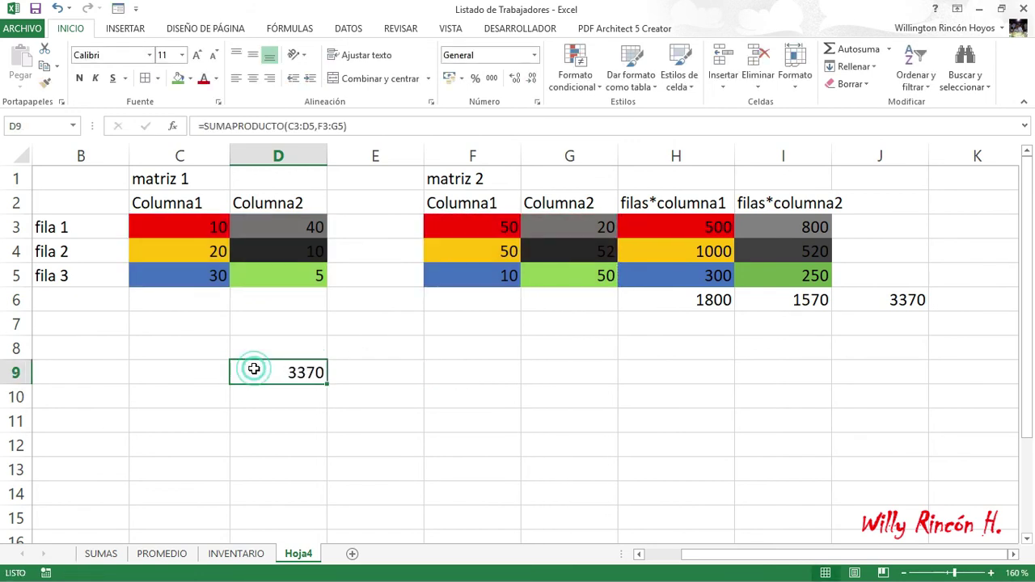
ctrl+click(900, 304)
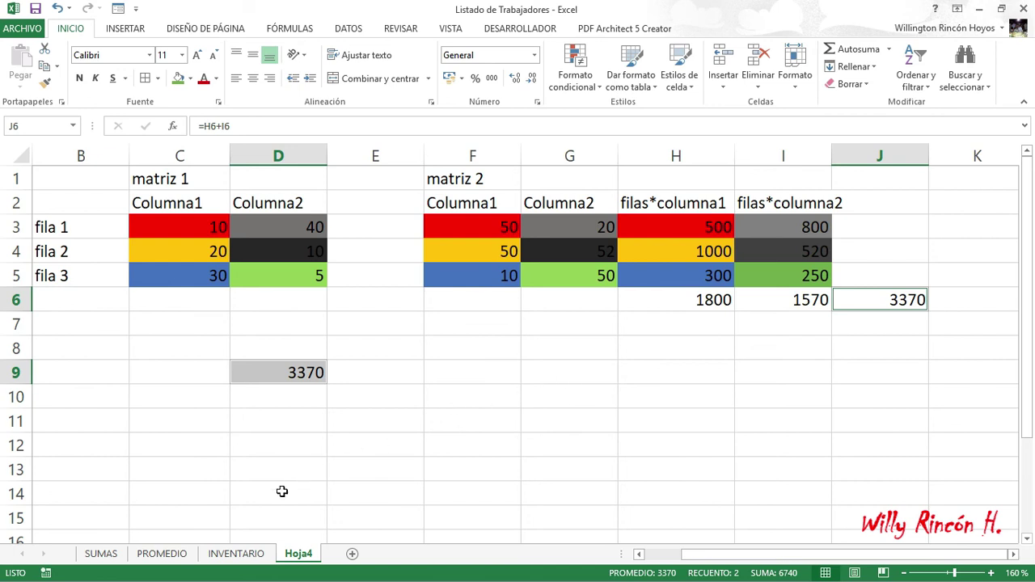
click(239, 557)
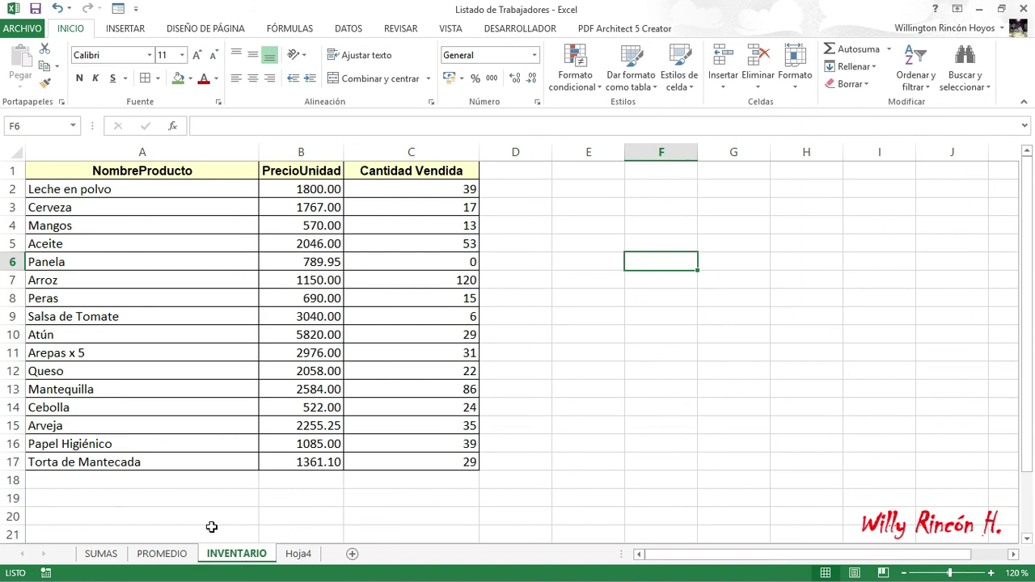
Step: Enter =B2*C2 in D2 and copy it down through D17
click(547, 188)
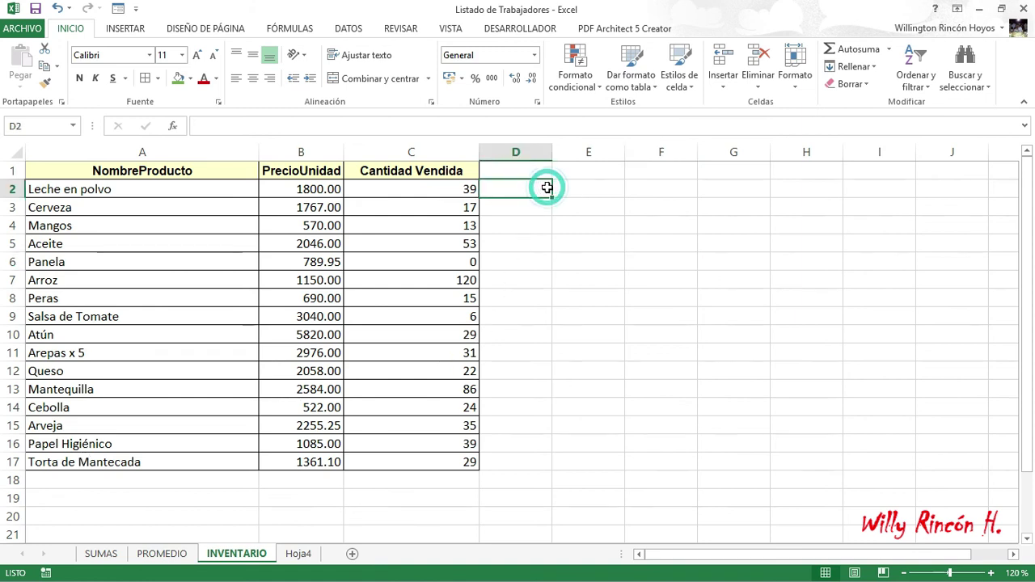
text(=)
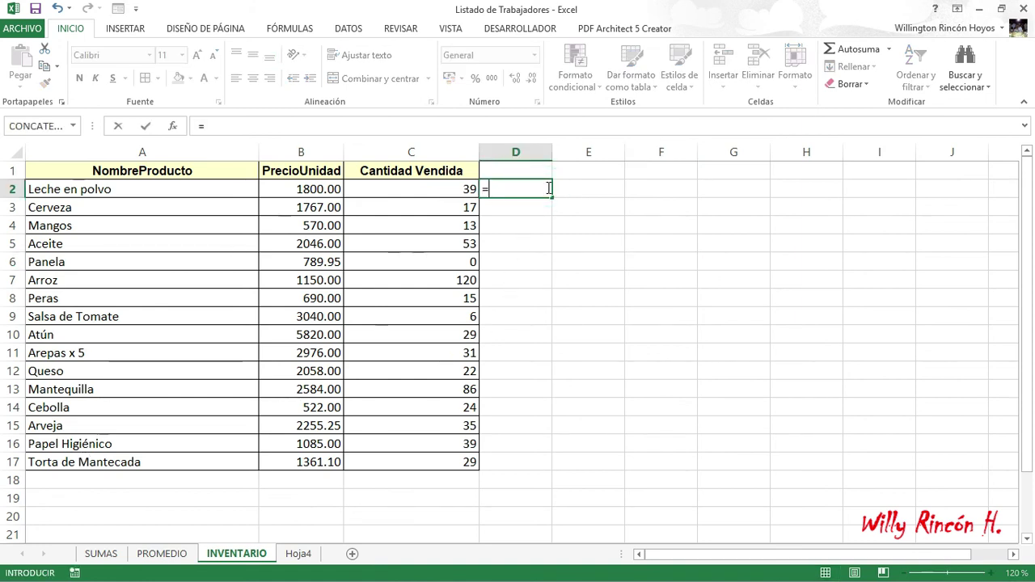
click(320, 187)
text(*)
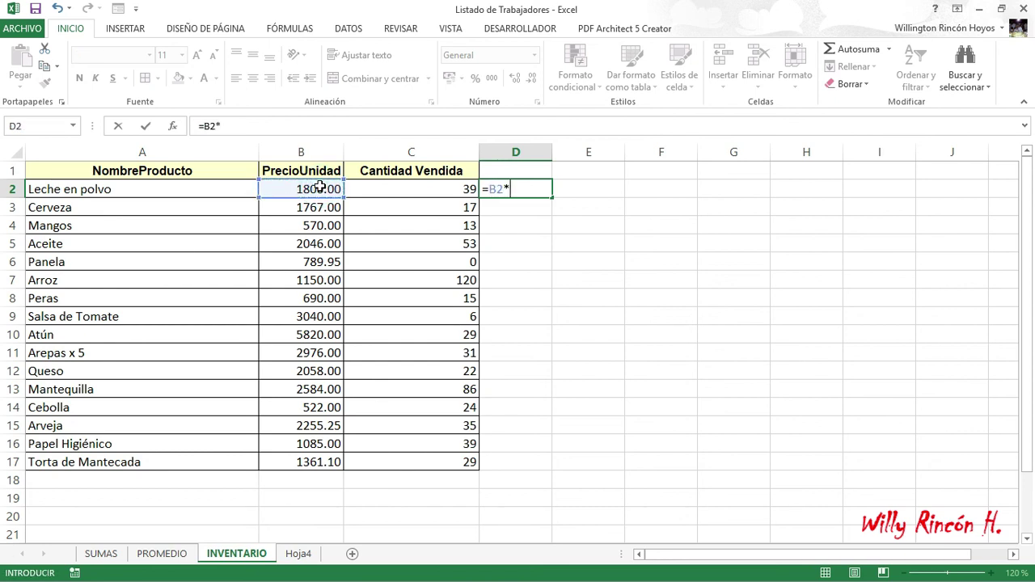
click(435, 189)
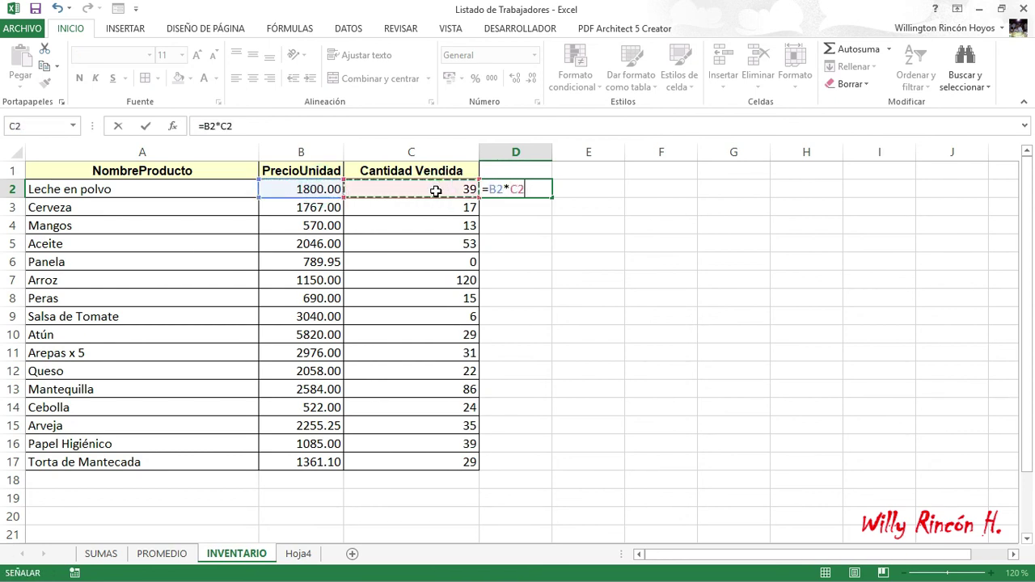
key(Return)
click(505, 190)
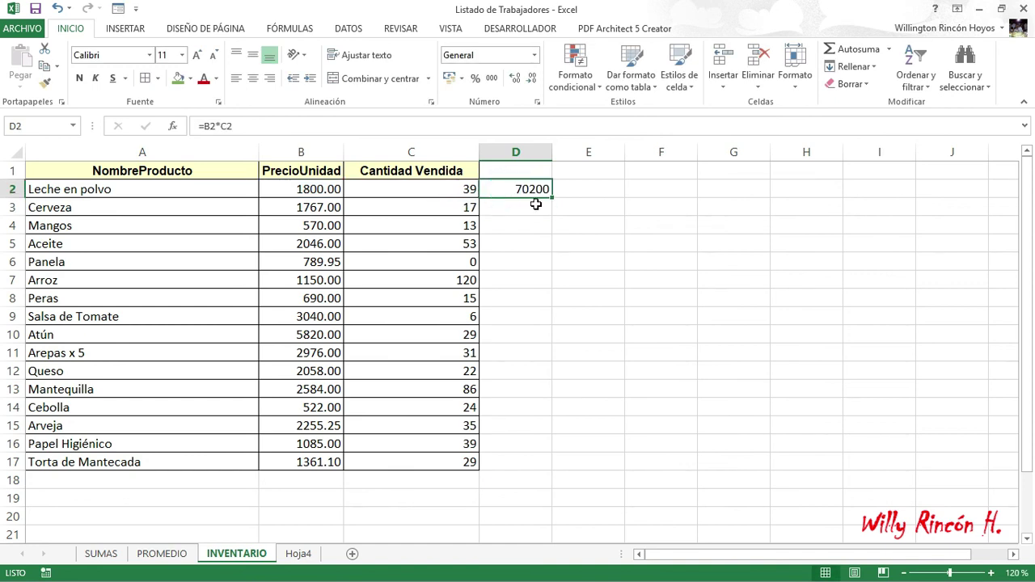
double_click(554, 198)
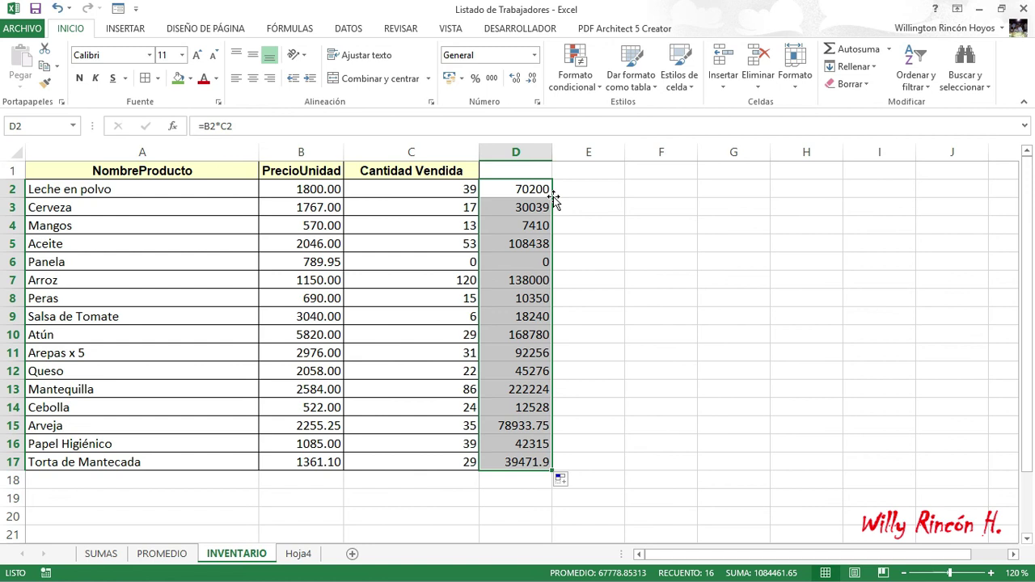
Step: Total column D with =SUMA(D2:D17) in D18, giving 1084461.7
key(Down)
key(Down)
key(Down)
key(Down)
key(Down)
key(Down)
key(Down)
key(Down)
key(Down)
key(Down)
key(Down)
key(Down)
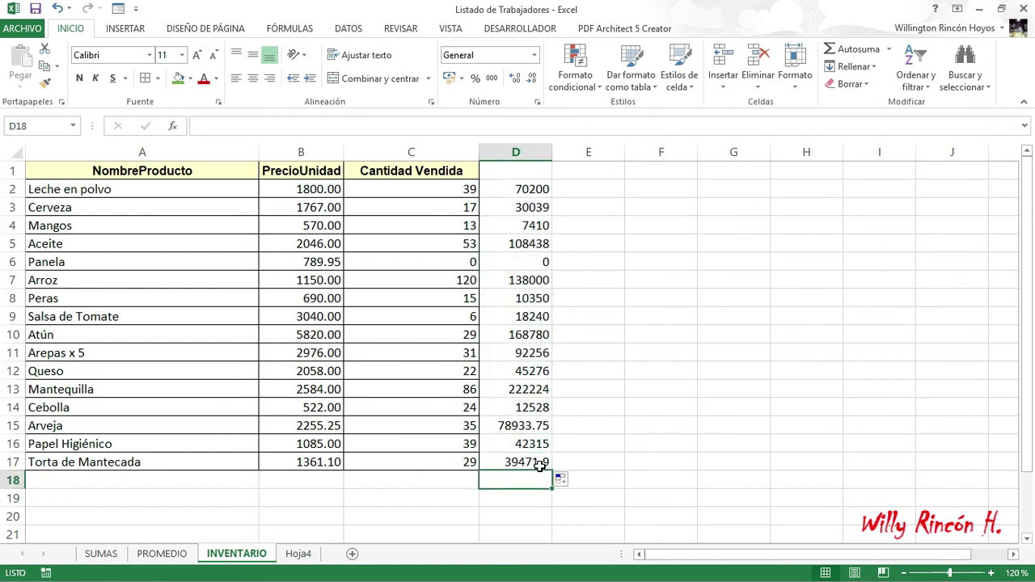
click(880, 54)
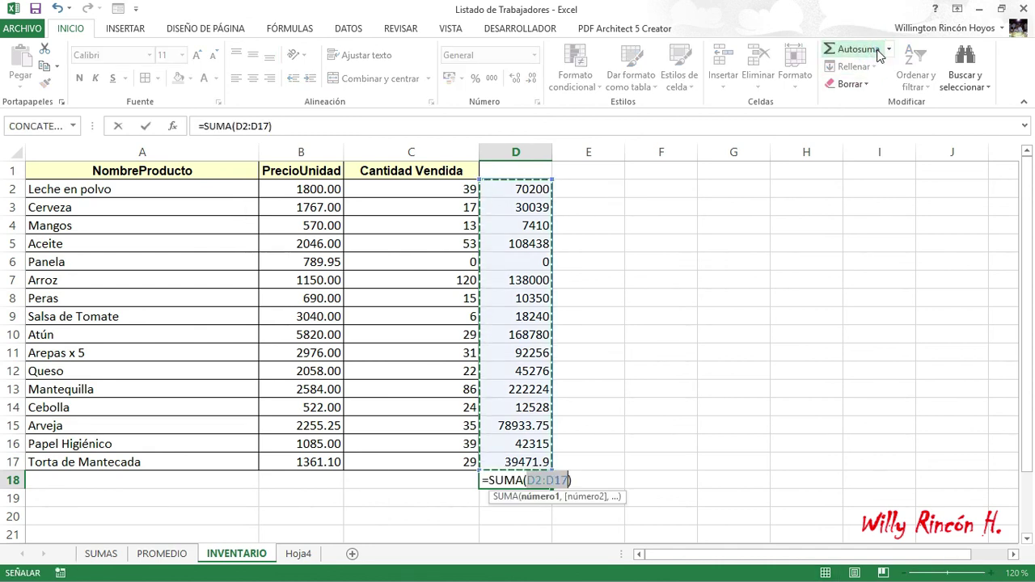
click(880, 53)
key(Return)
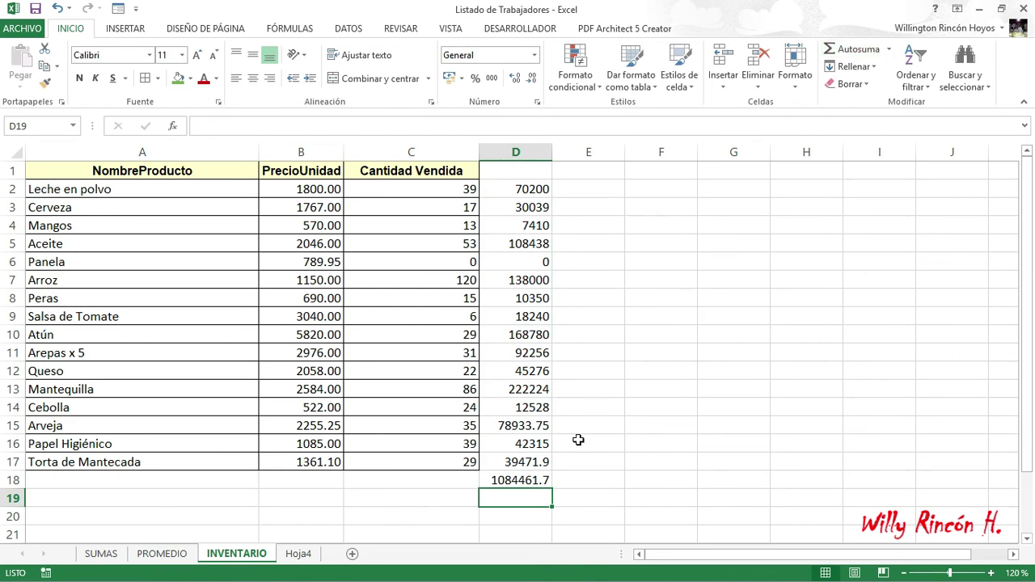
scroll(507, 463, down, 1)
scroll(507, 463, down, 2)
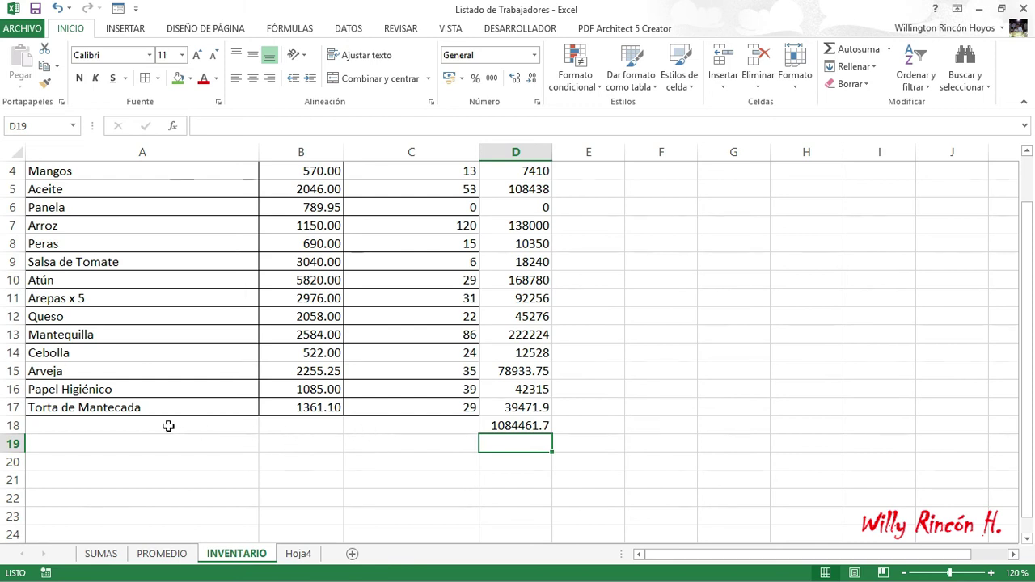
Step: Enter =SUMAPRODUCTO(B2:B17,C2:C17) in C18, pairing unit prices with quantities sold
click(379, 427)
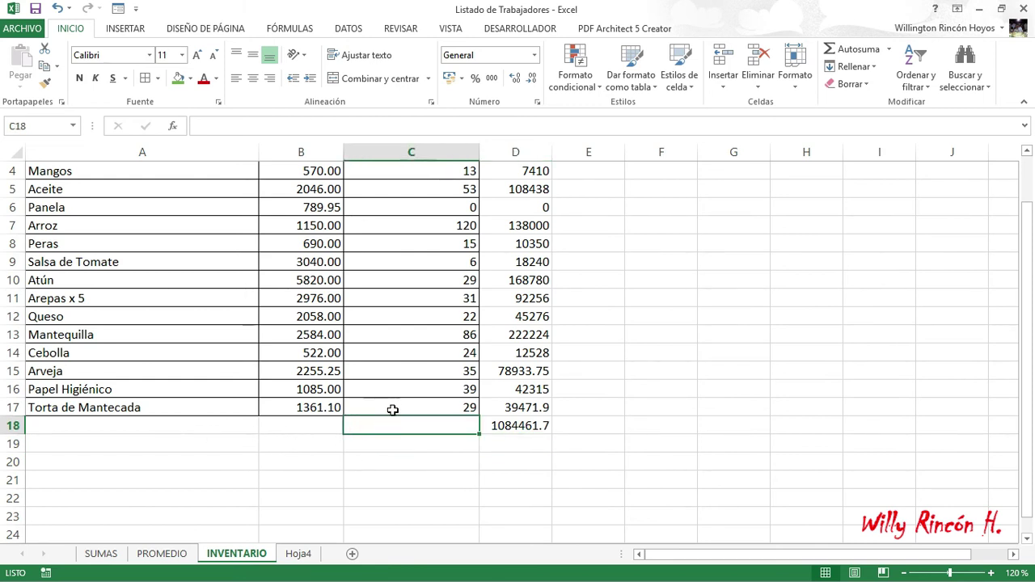
scroll(393, 410, up, 3)
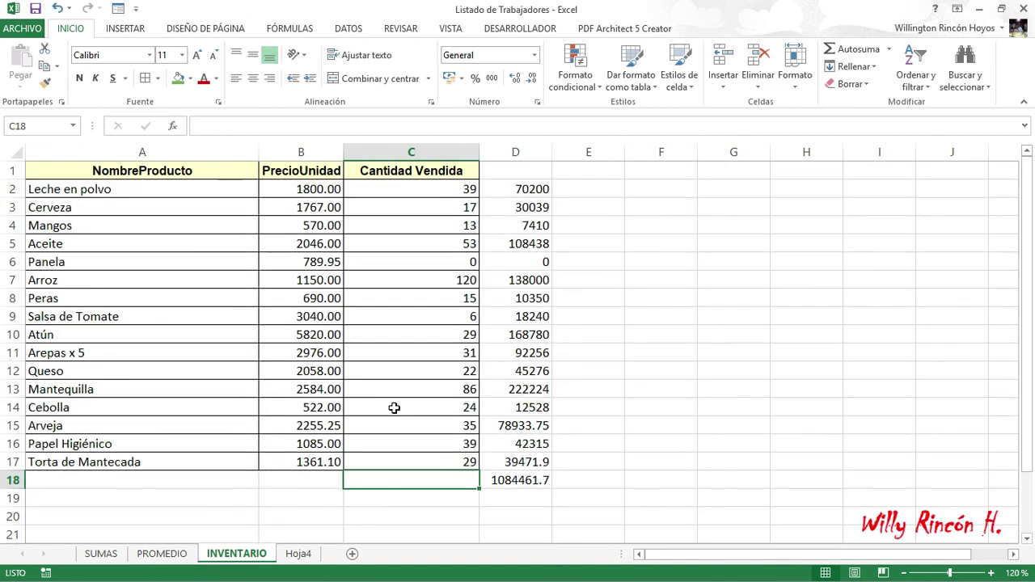
text(=suma)
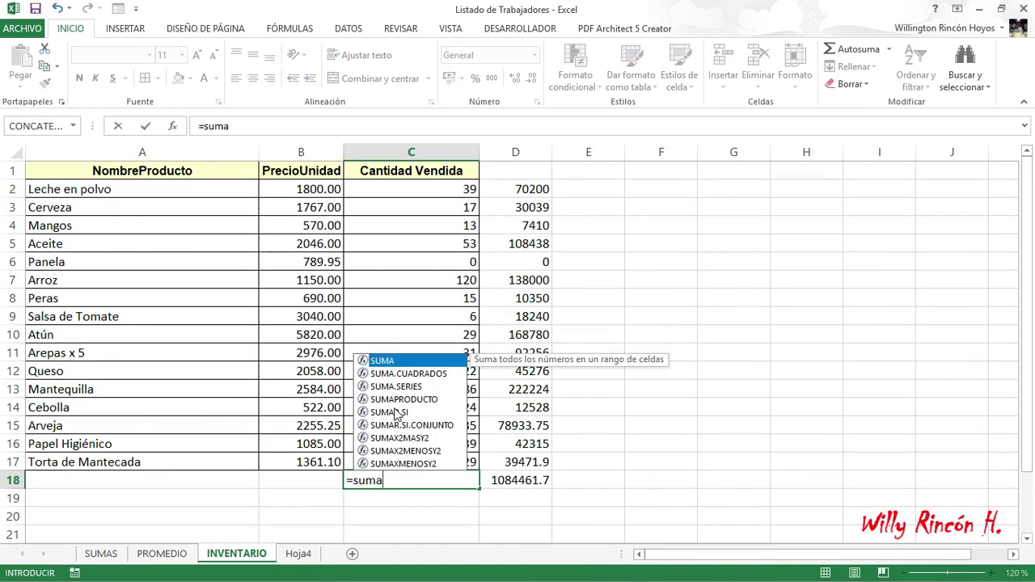
key(Down)
key(Down)
key(Tab)
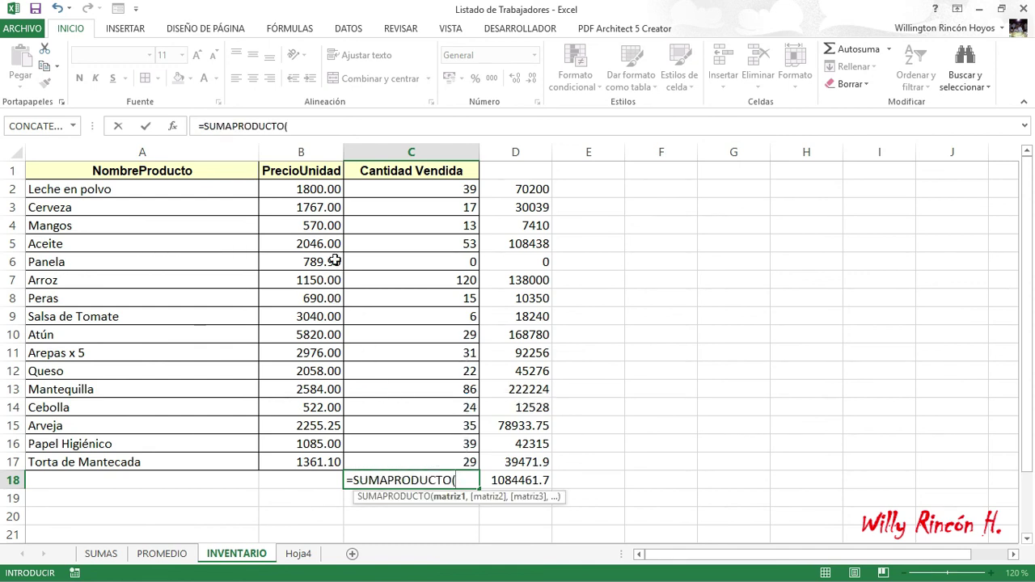
drag(323, 188, 324, 457)
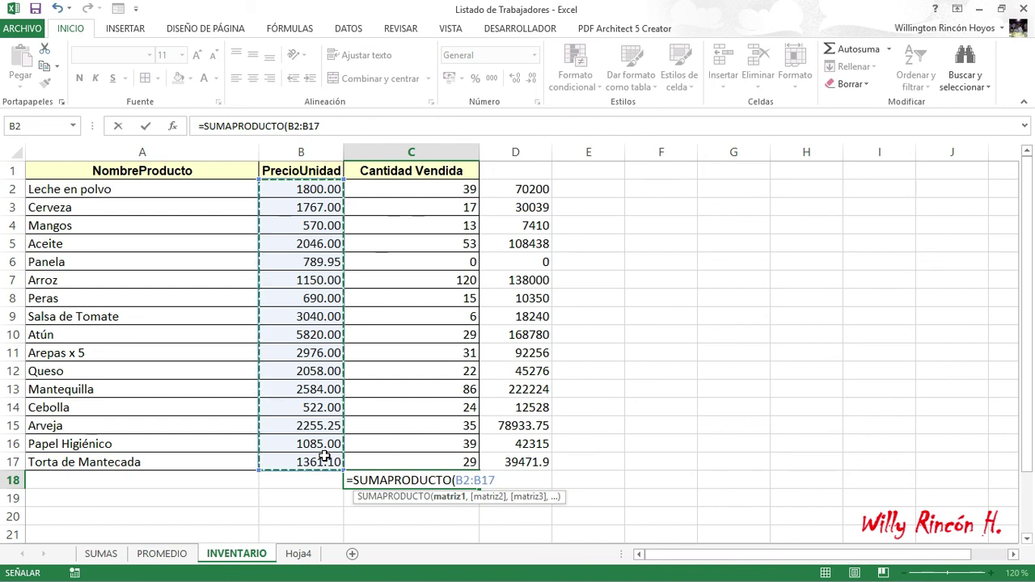
text(,)
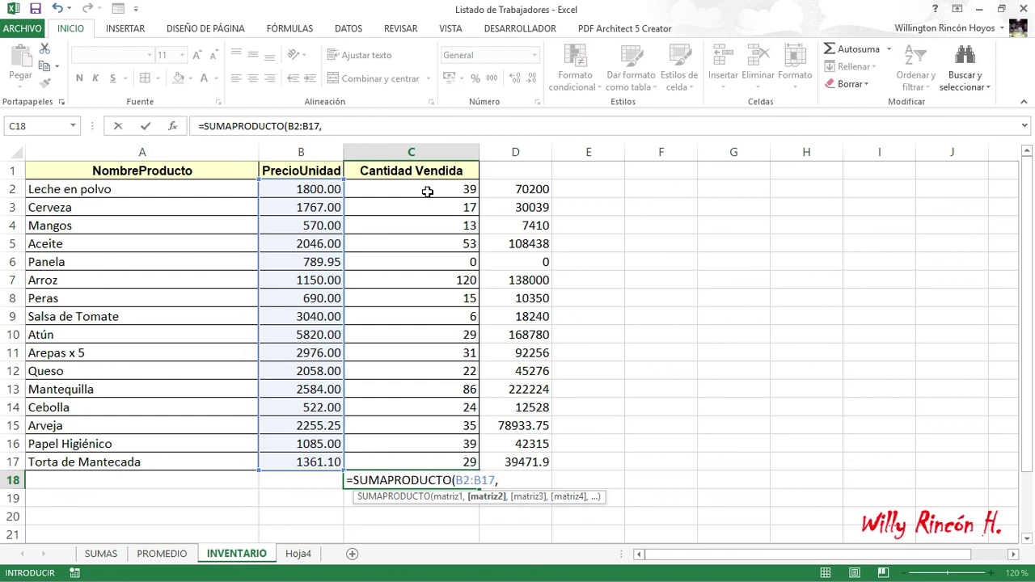
drag(427, 191, 418, 459)
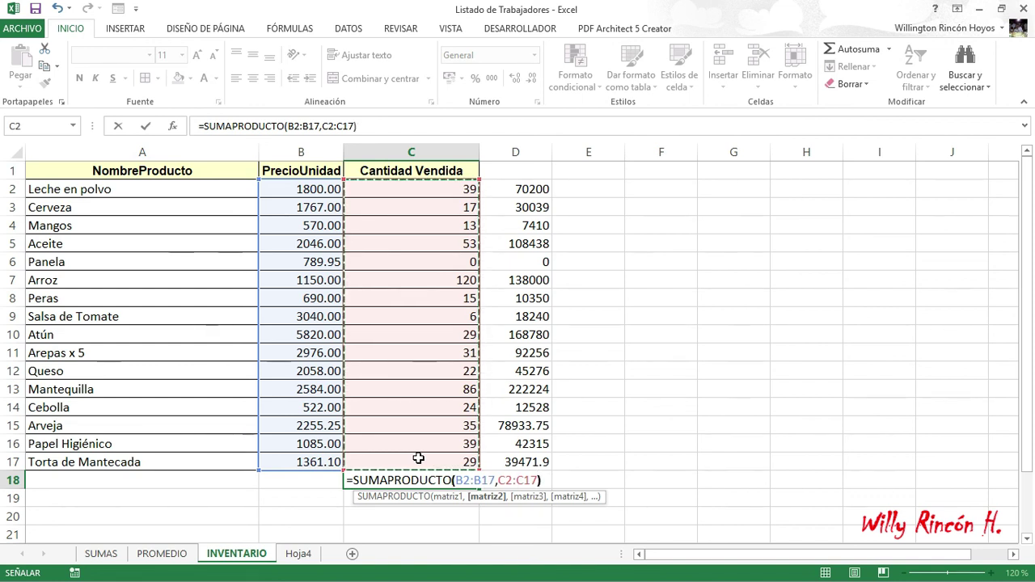
text())
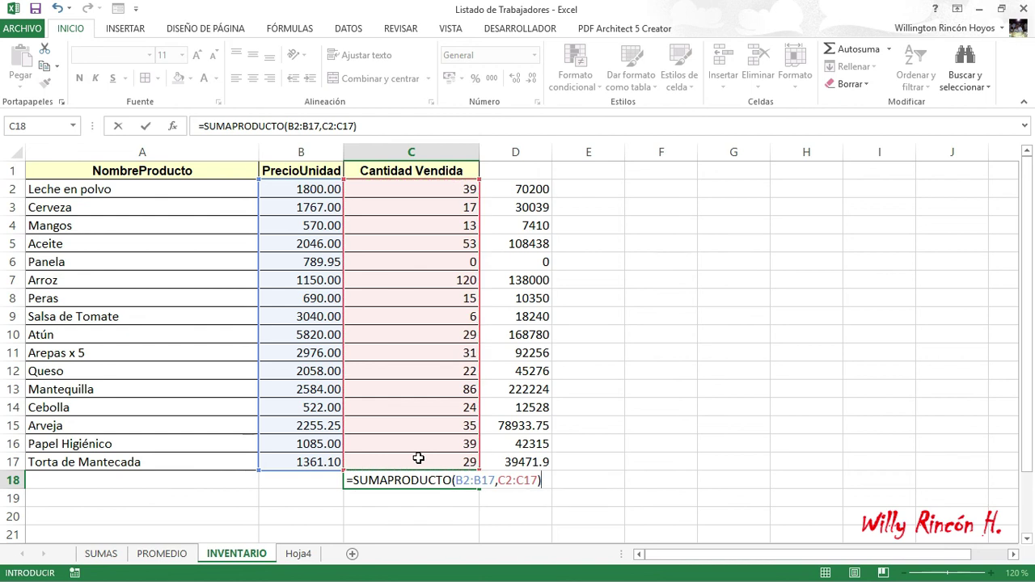
key(Return)
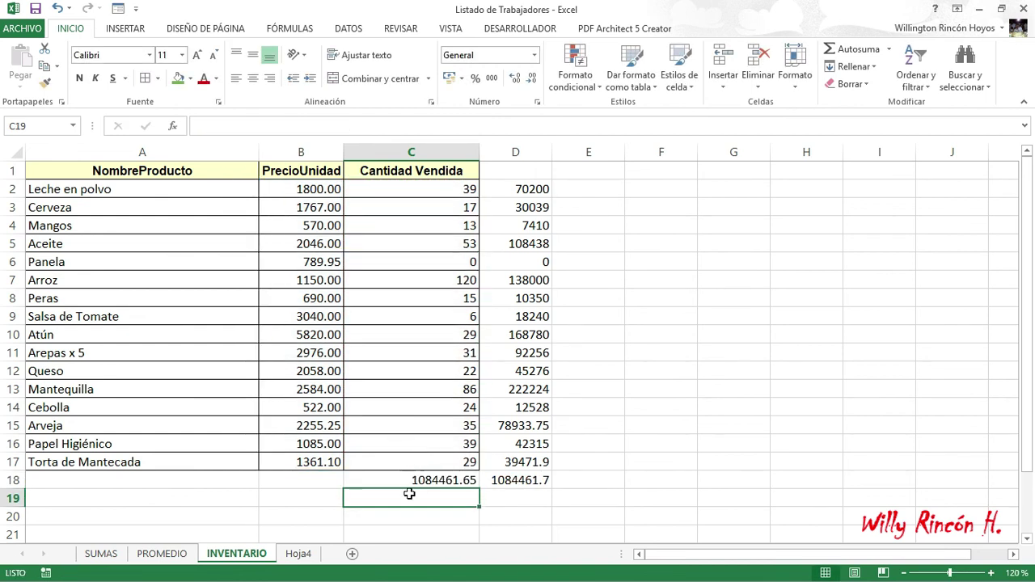